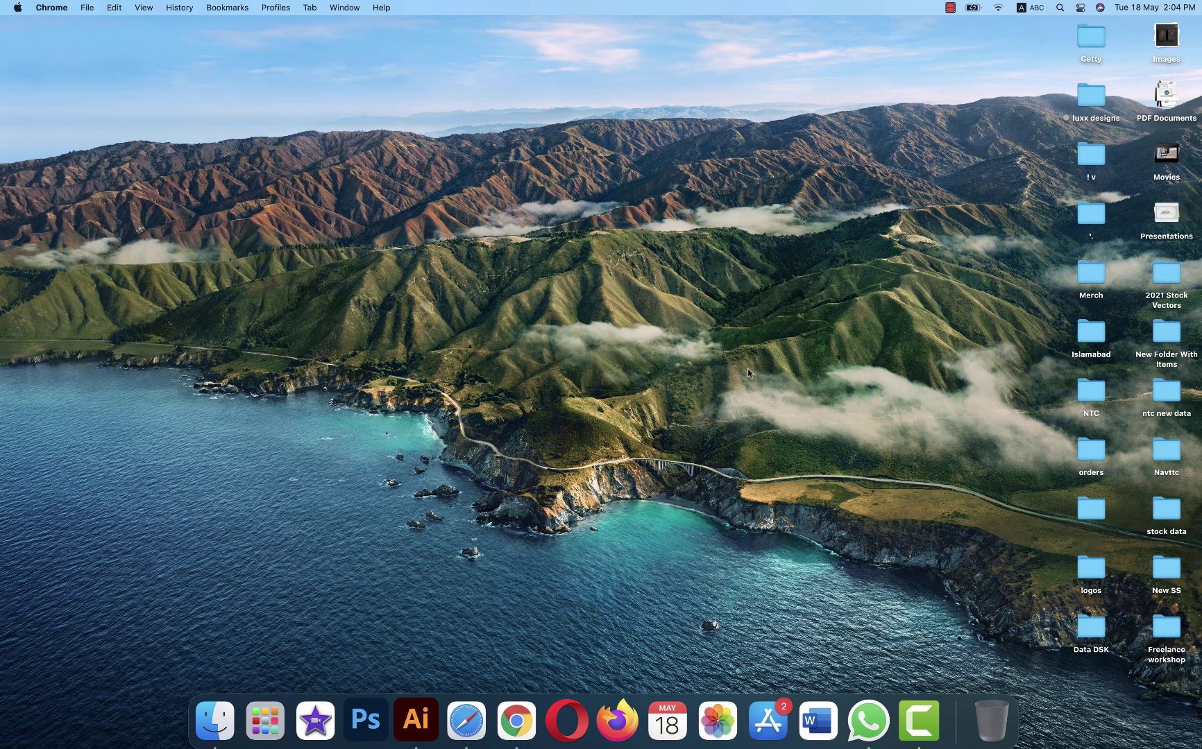
Switch to Illustrator and open the recent file w-9.eps, retaining the 9-slice scaling option for symbols
left_click(425, 715)
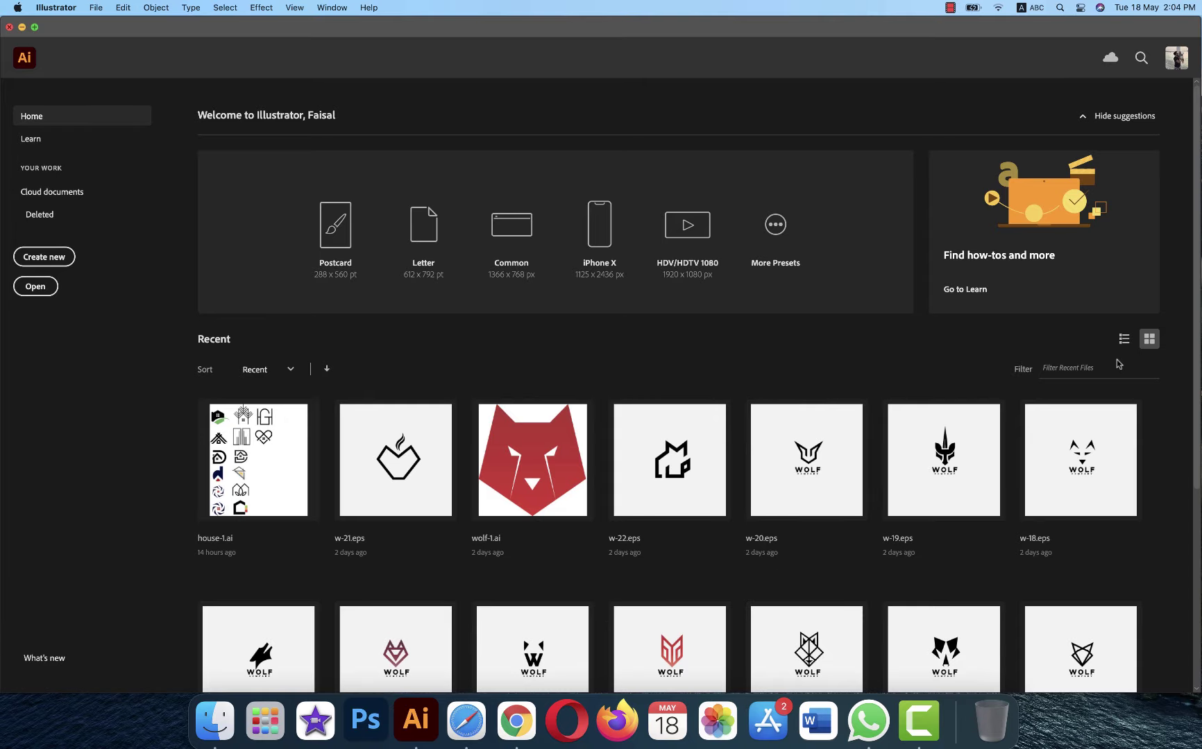
scroll(652, 473, "down", 3)
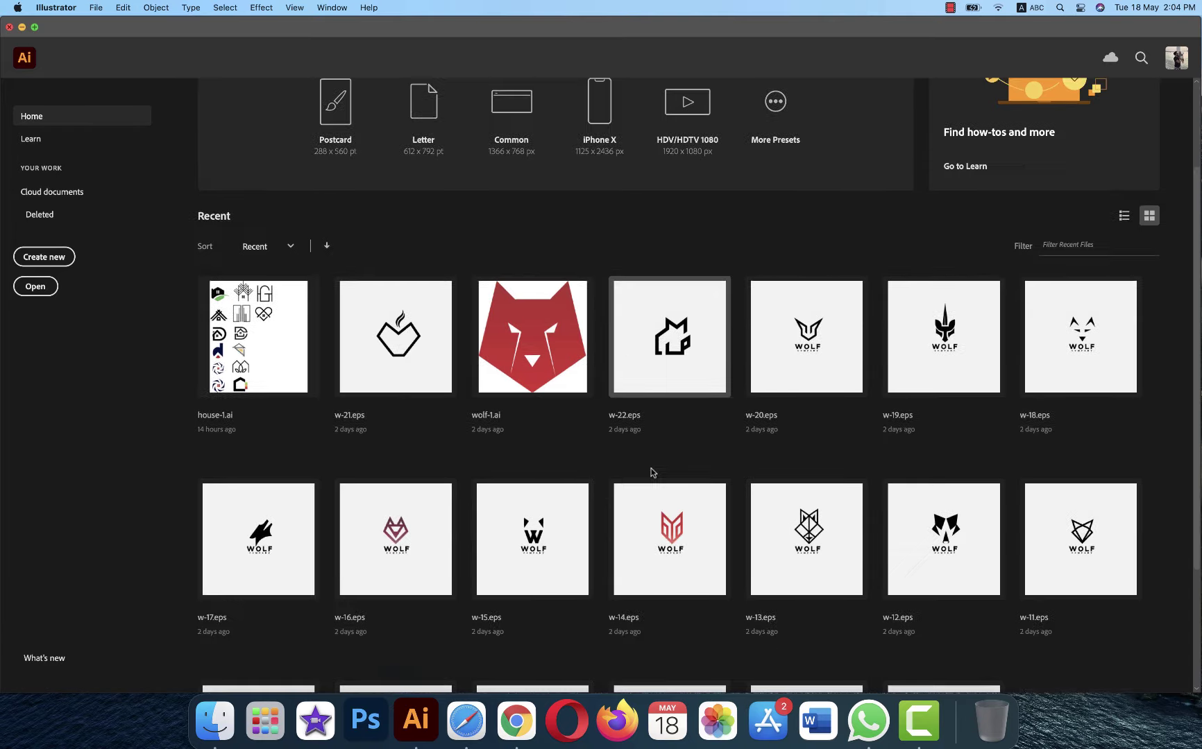
scroll(652, 473, "down", 3)
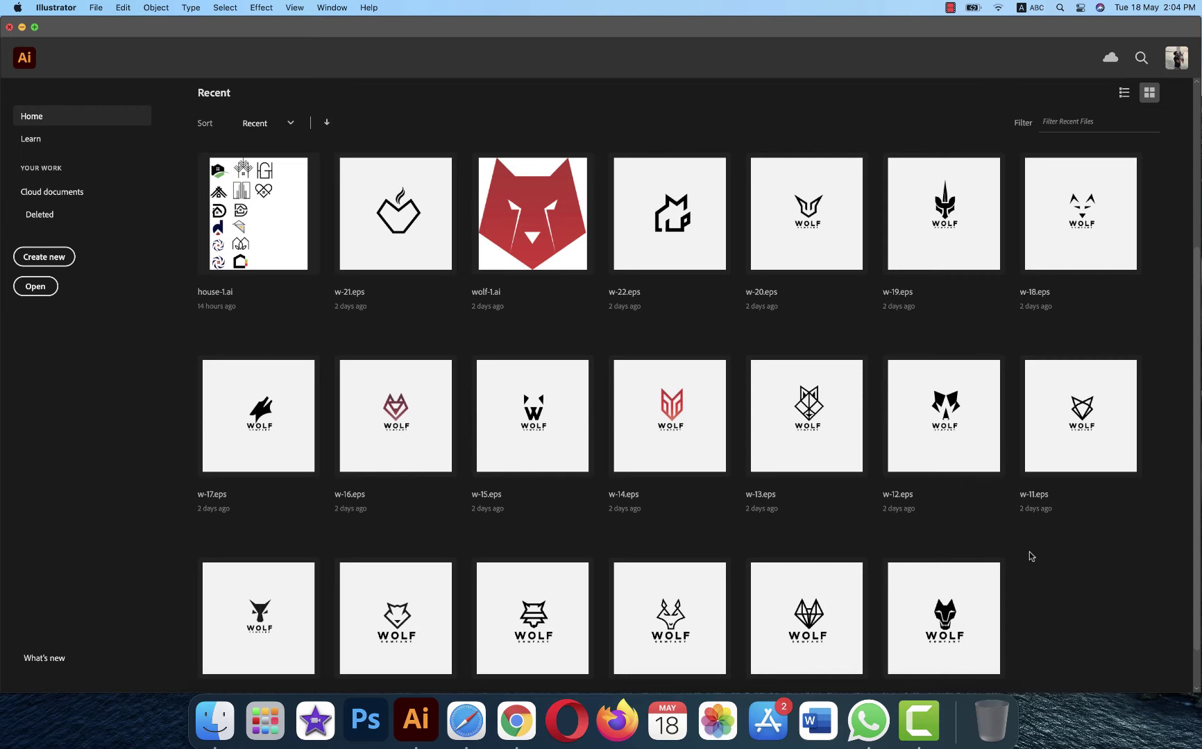
scroll(403, 616, "down", 1)
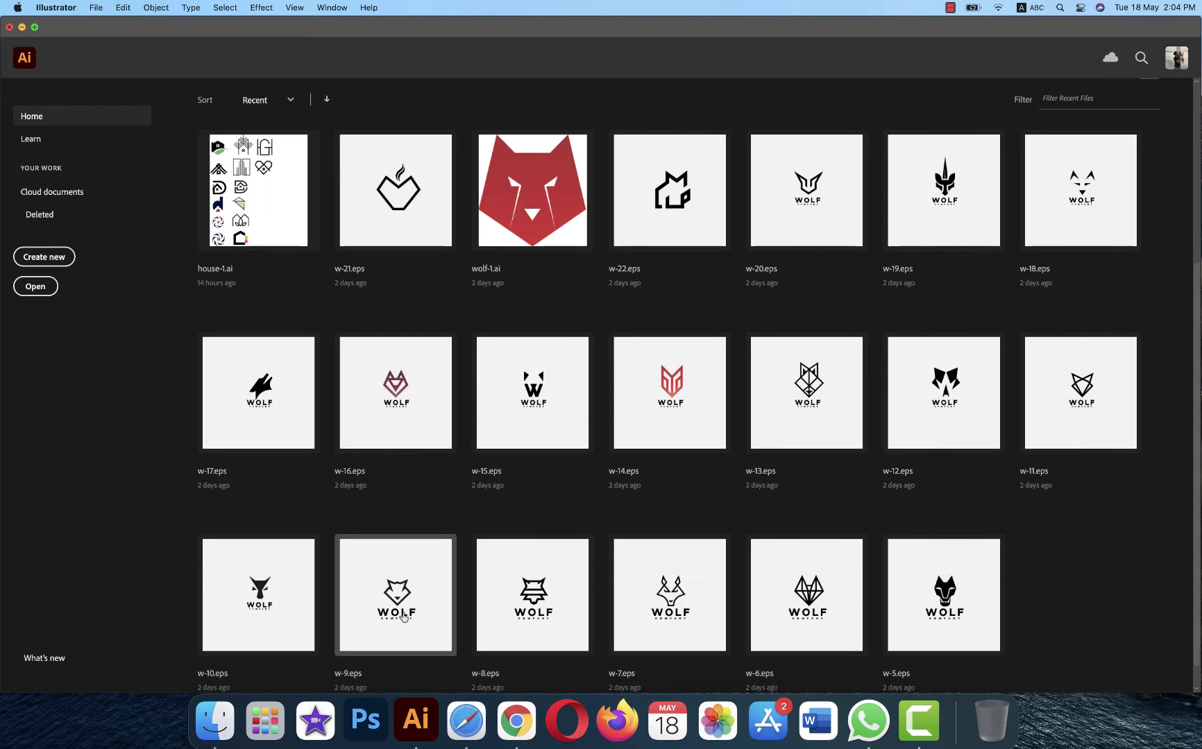
left_click(403, 616)
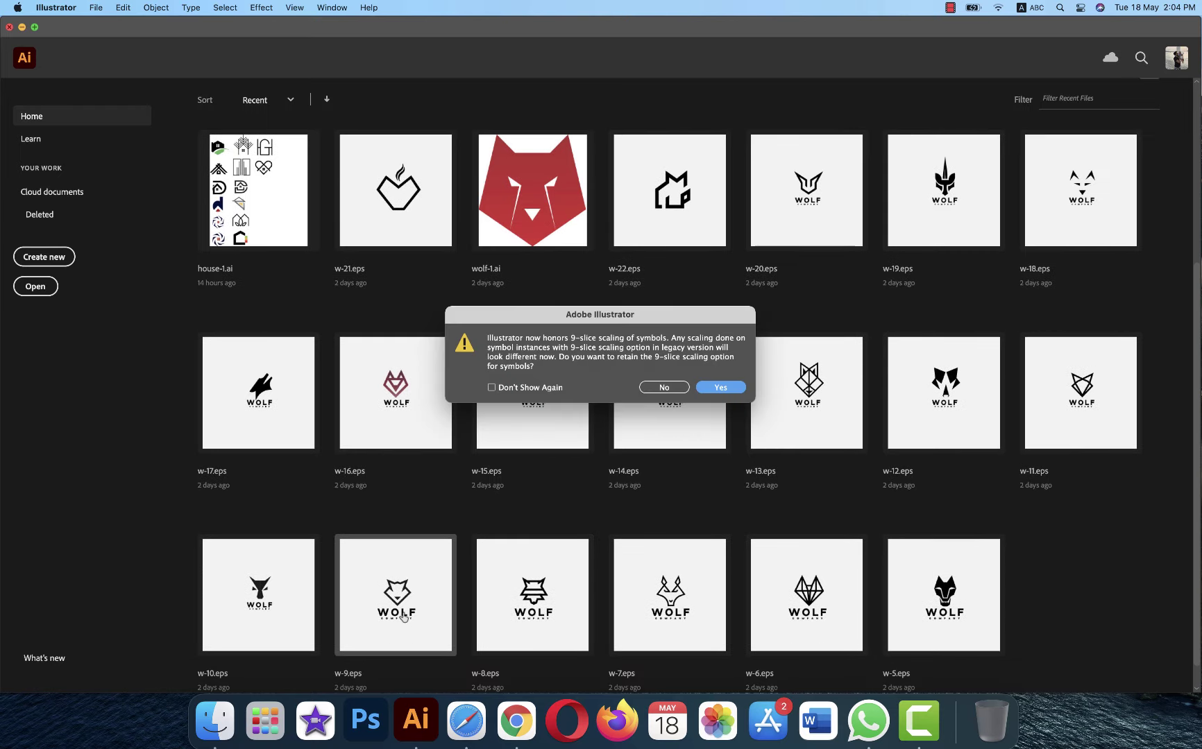
left_click(720, 387)
Delete the WOLF COMPANY lettering below the wolf head
left_click_drag(437, 453, 627, 510)
key("Delete")
left_click_drag(402, 456, 652, 512)
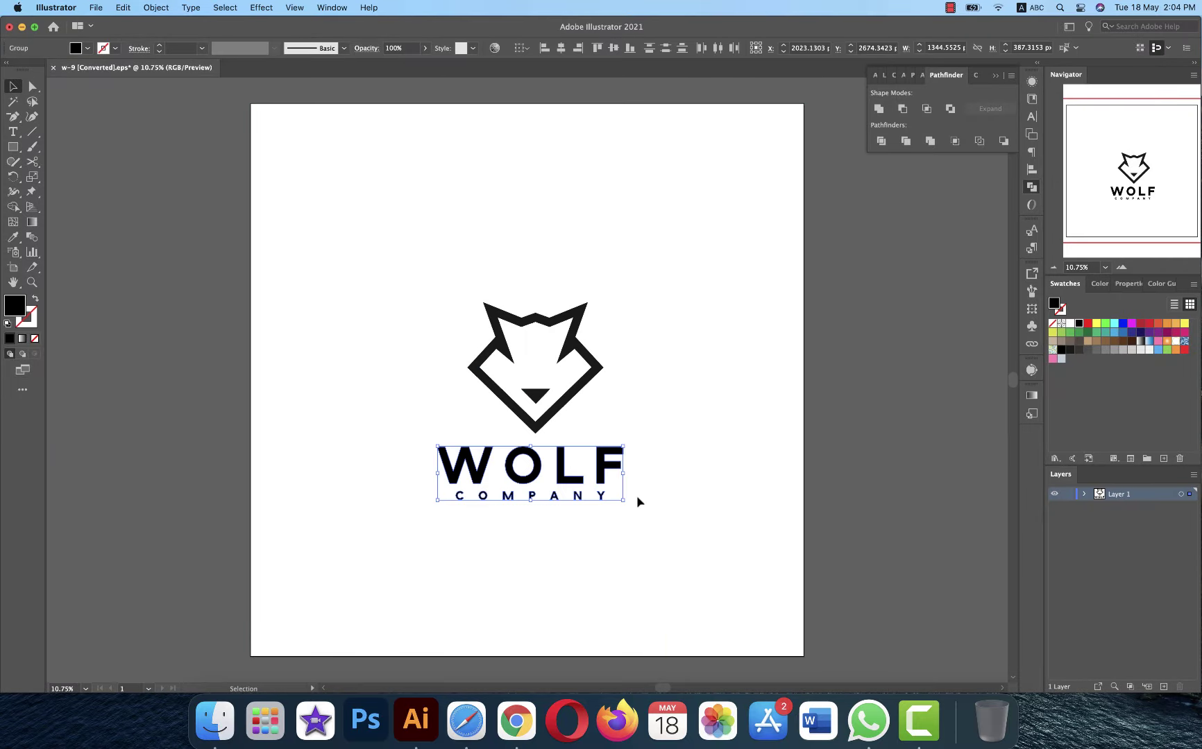
key("Delete")
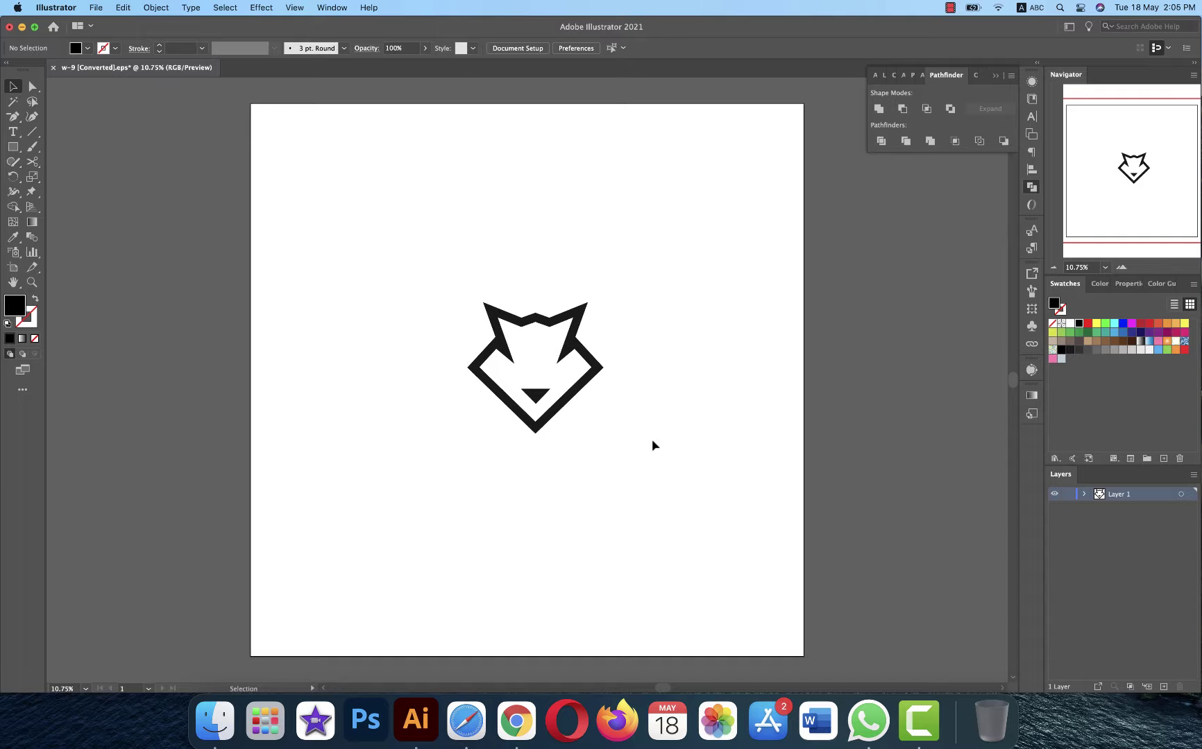
Copy the wolf head artwork into a new 500 x 500 px document
left_click_drag(448, 268, 624, 430)
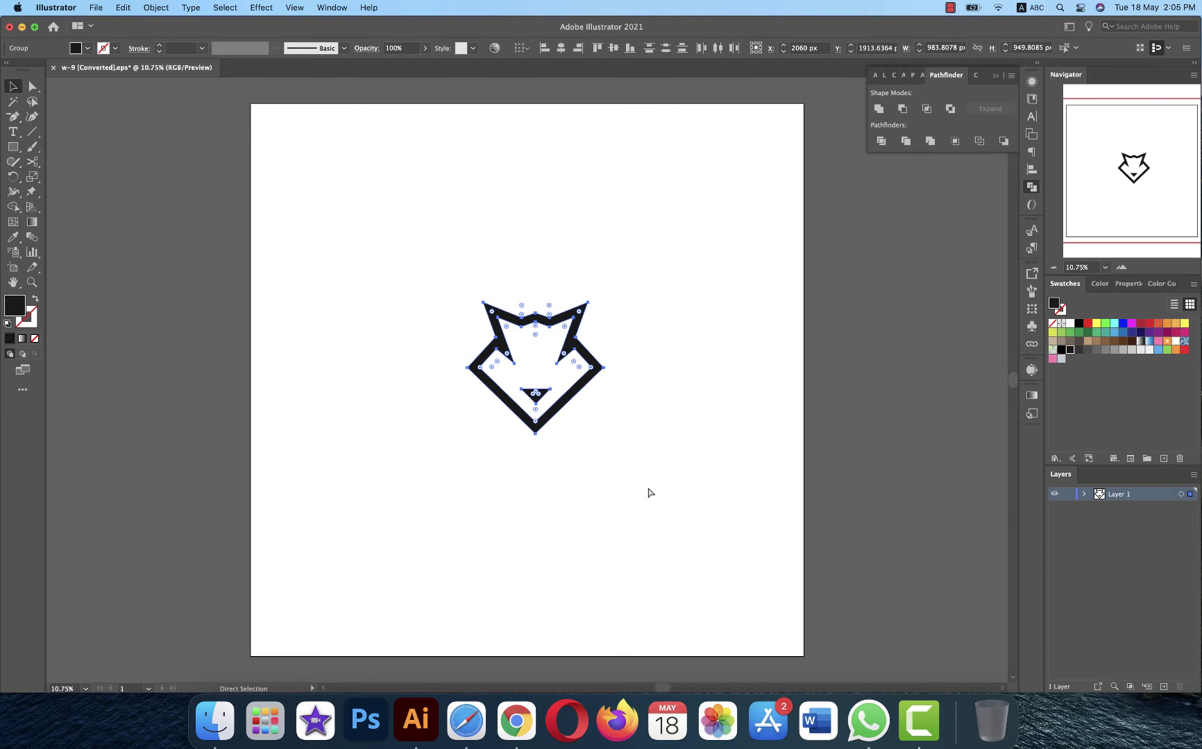
key("super+n")
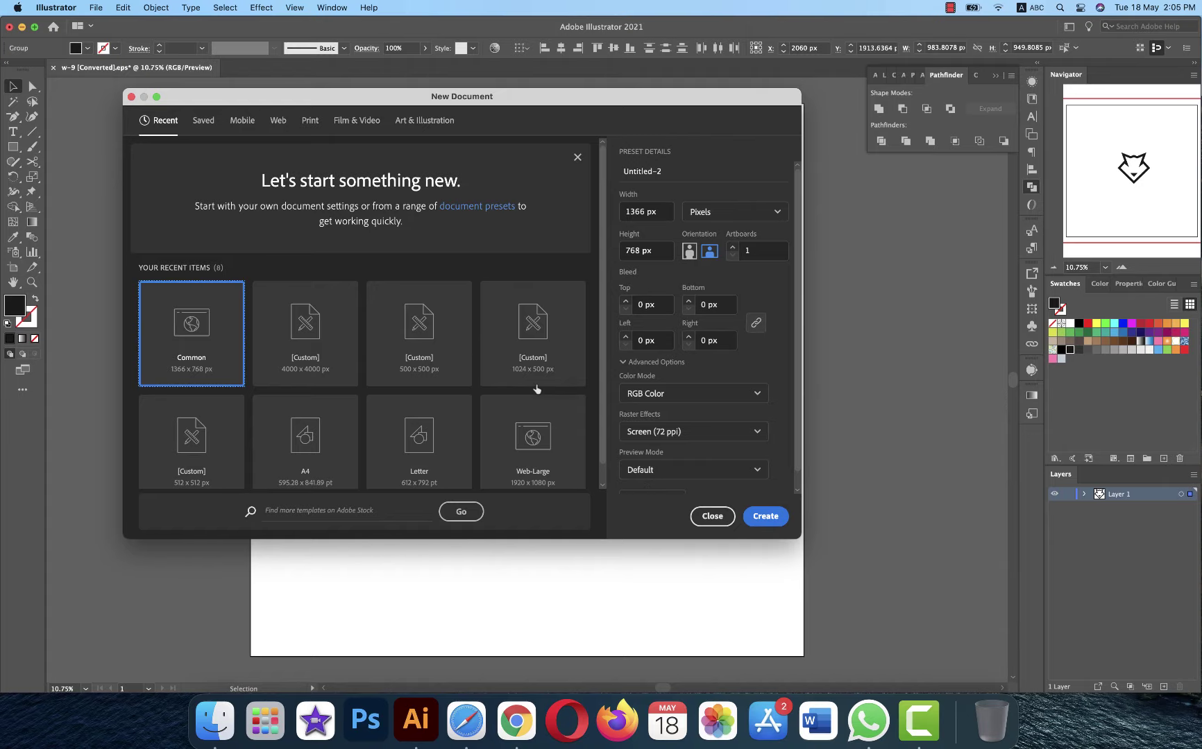
left_click(437, 350)
left_click(763, 516)
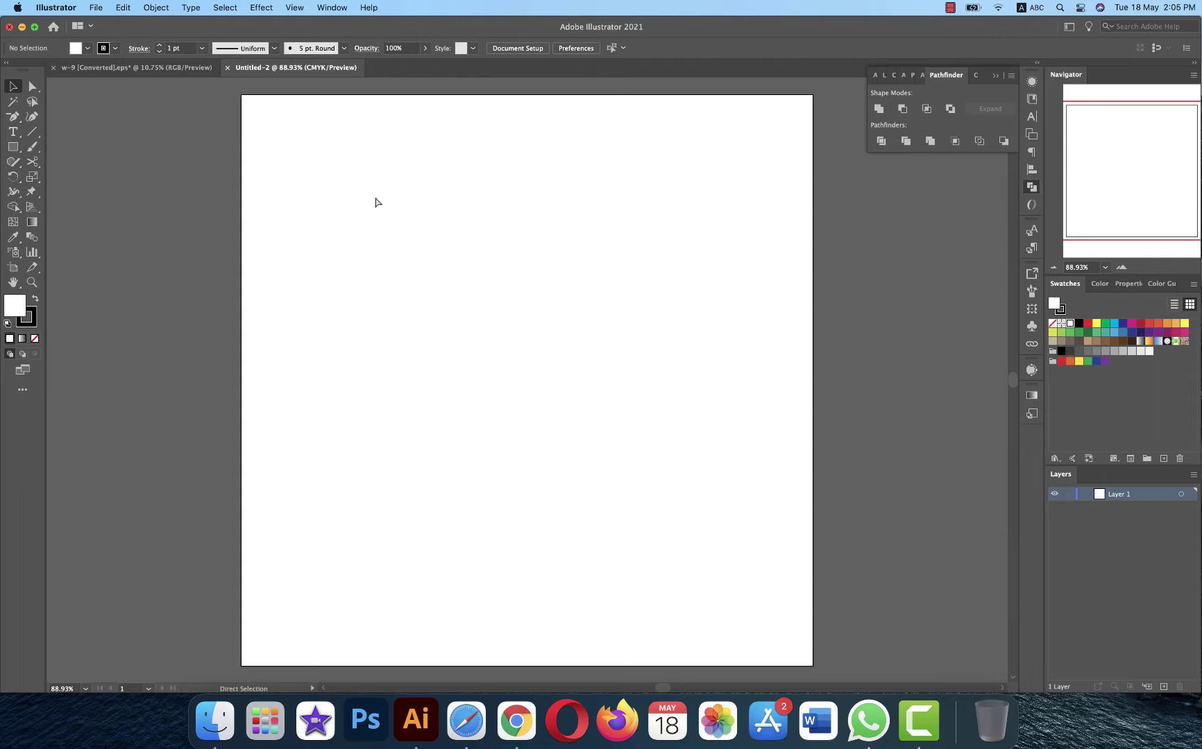
key("super+v")
Scale the pasted wolf head down proportionally about its centre to about 438 x 423 px so it fits the artboard
left_click(1054, 268)
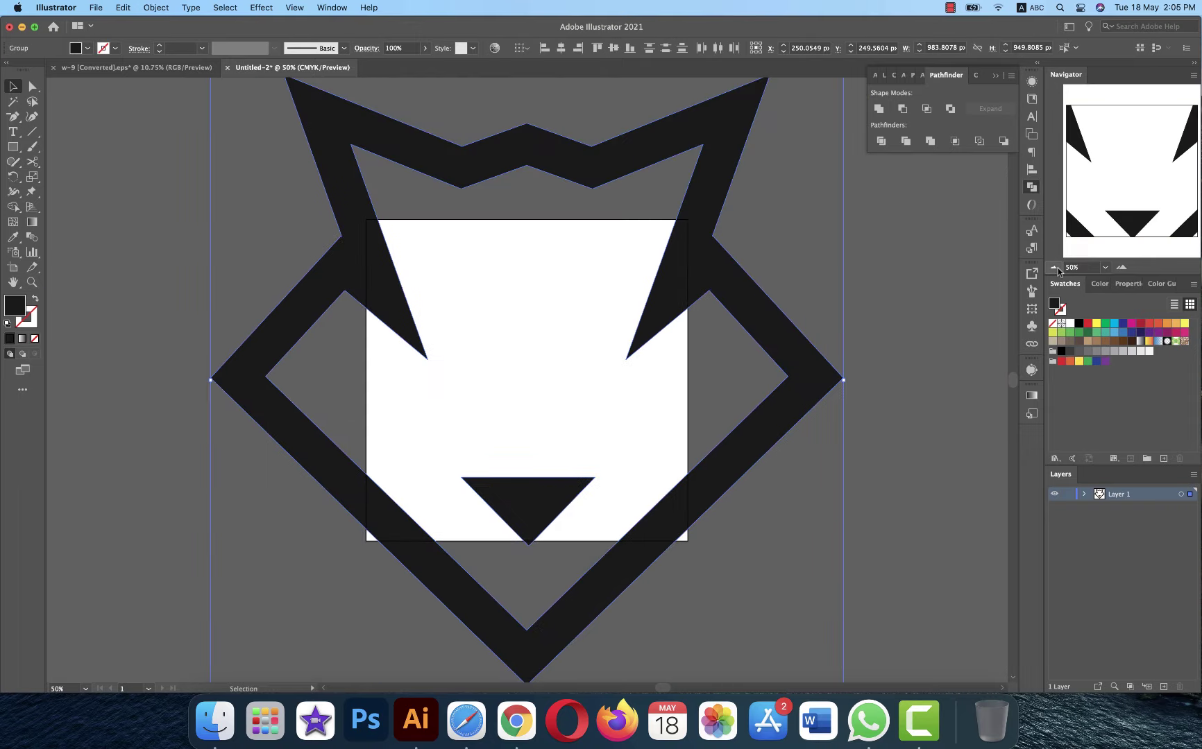
left_click_drag(845, 381, 655, 375)
left_click(805, 383)
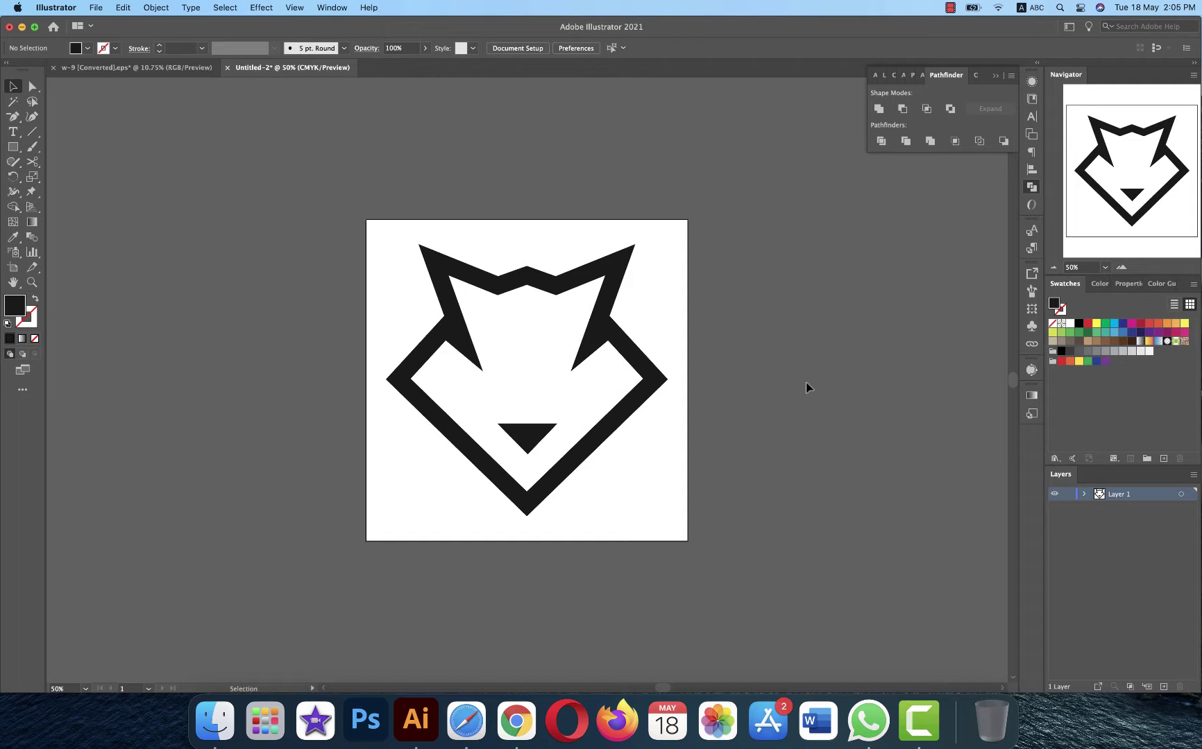
Fill the head outline with the red-orange swatch C=0 M=80 Y=95 K=0 and the nose triangle with orange C=0 M=50 Y=100 K=0
left_click(531, 435)
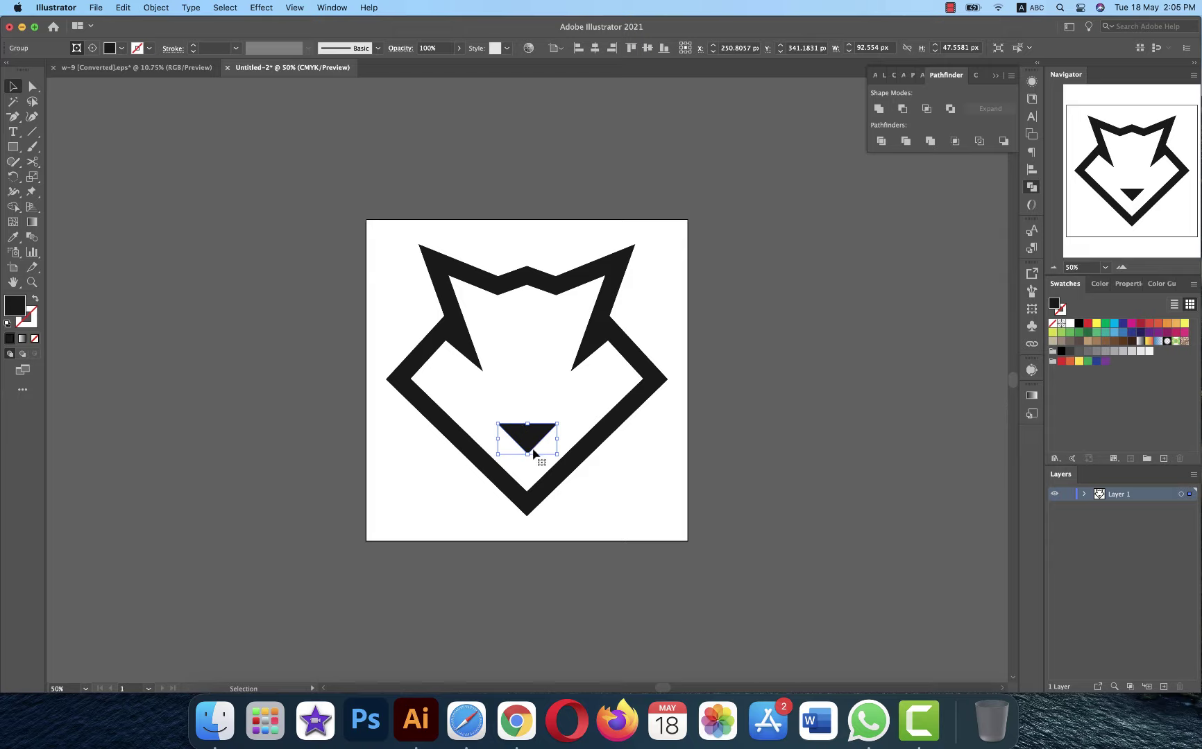
left_click(724, 316)
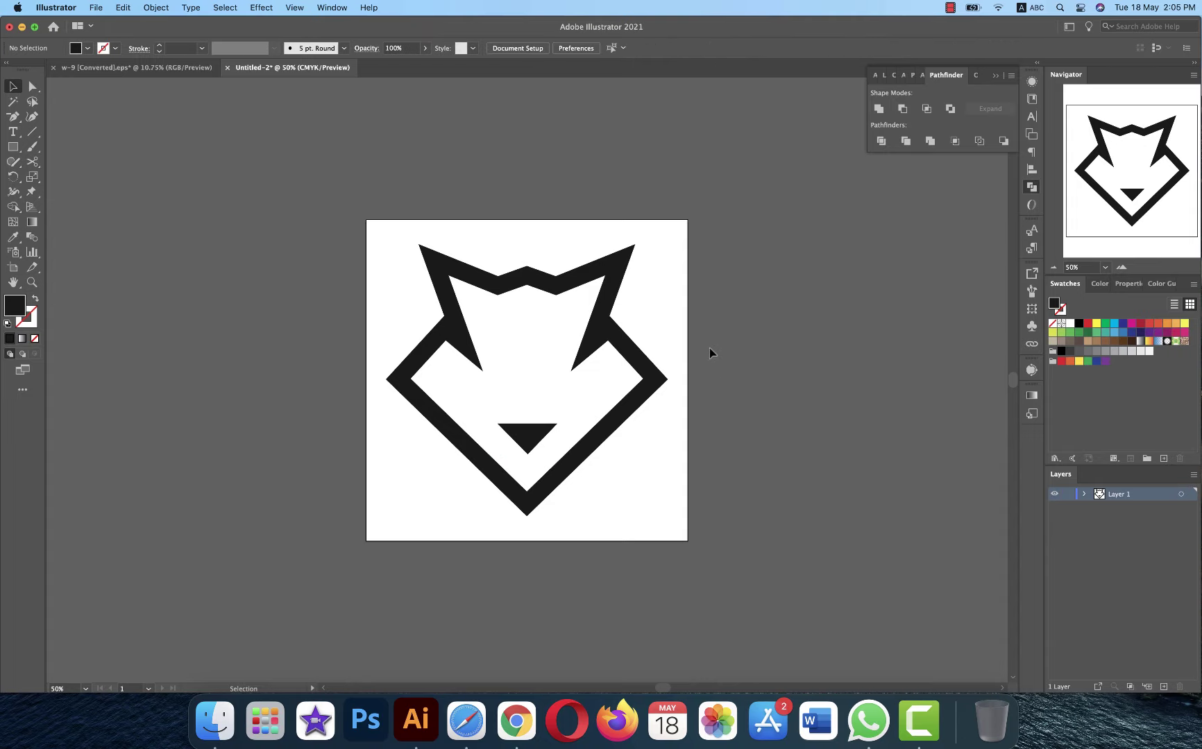
left_click(625, 302)
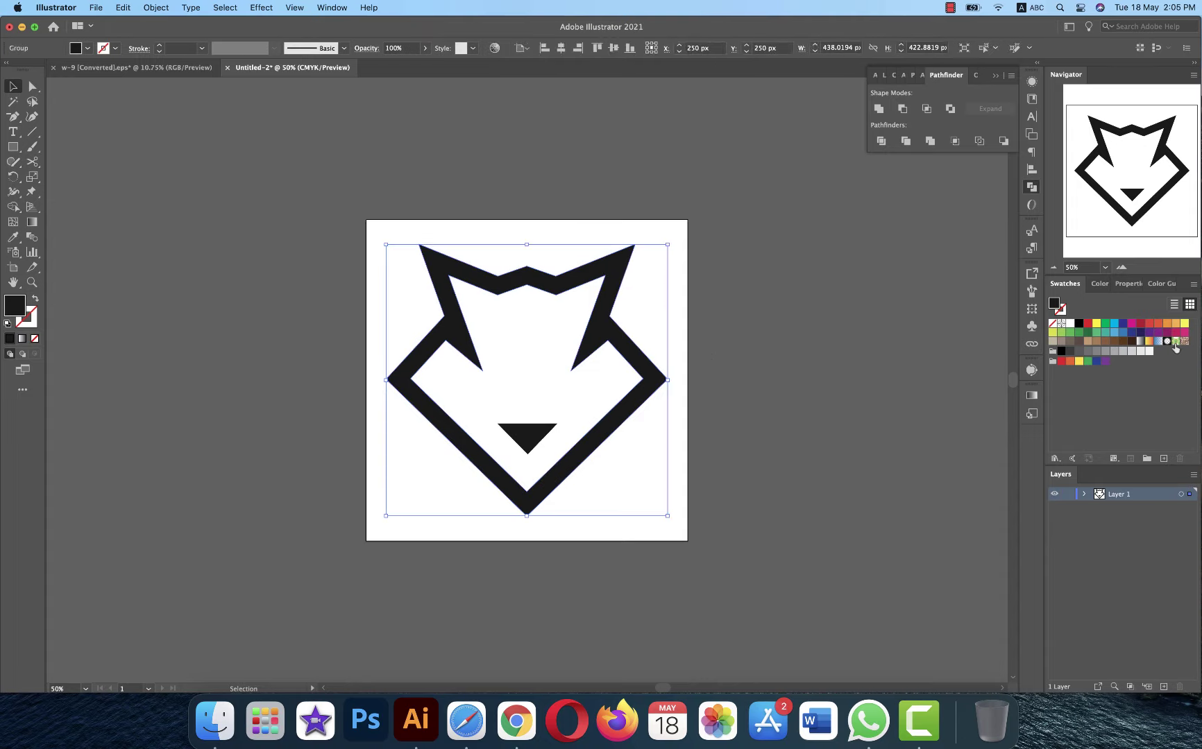
left_click(1158, 324)
left_click(516, 427)
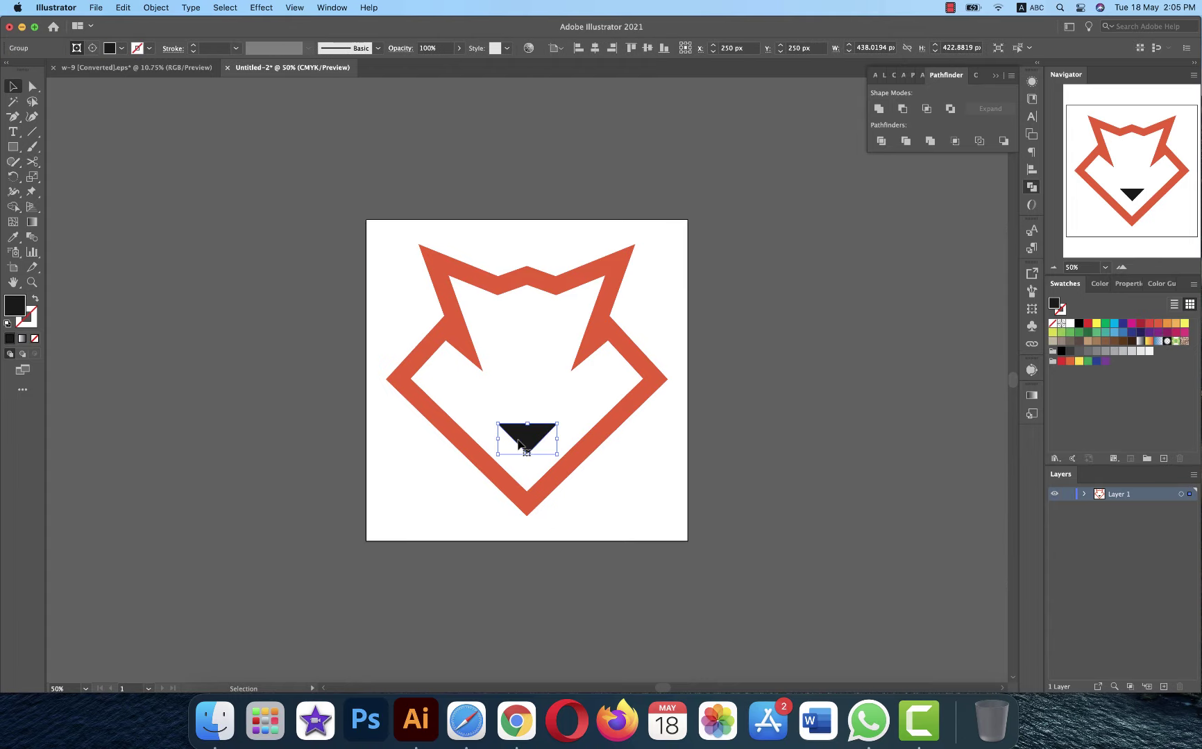
left_click(1168, 325)
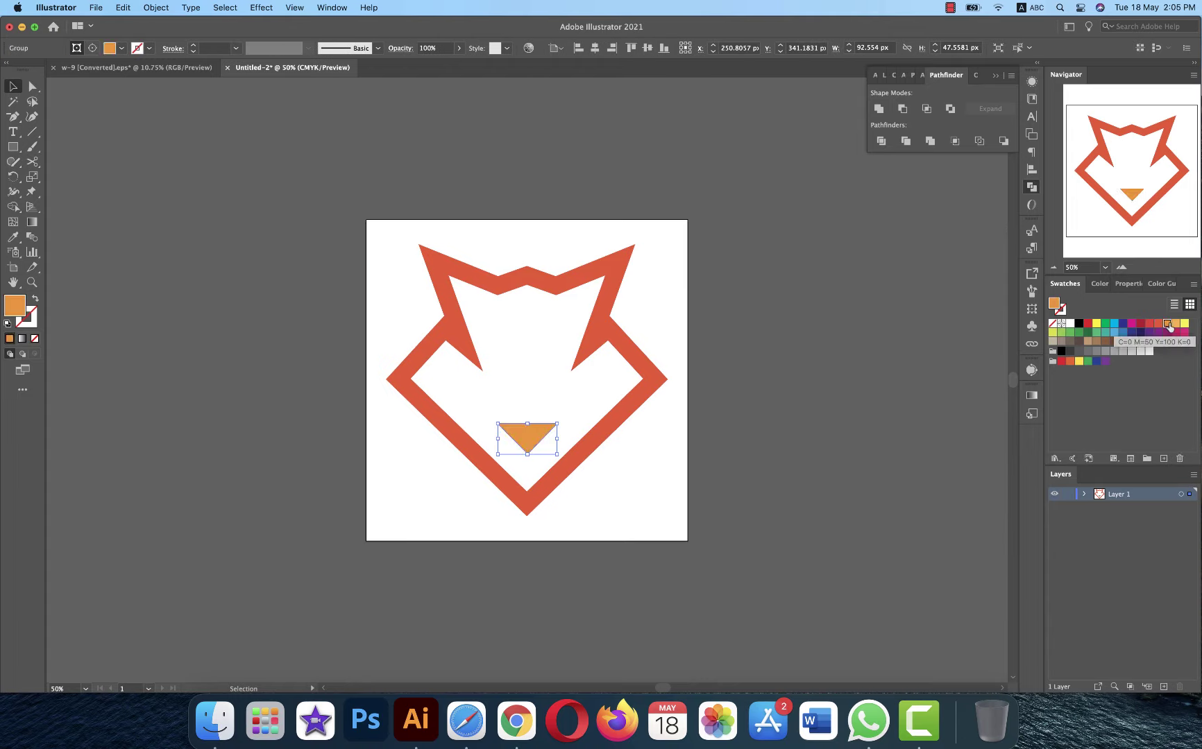
left_click(777, 384)
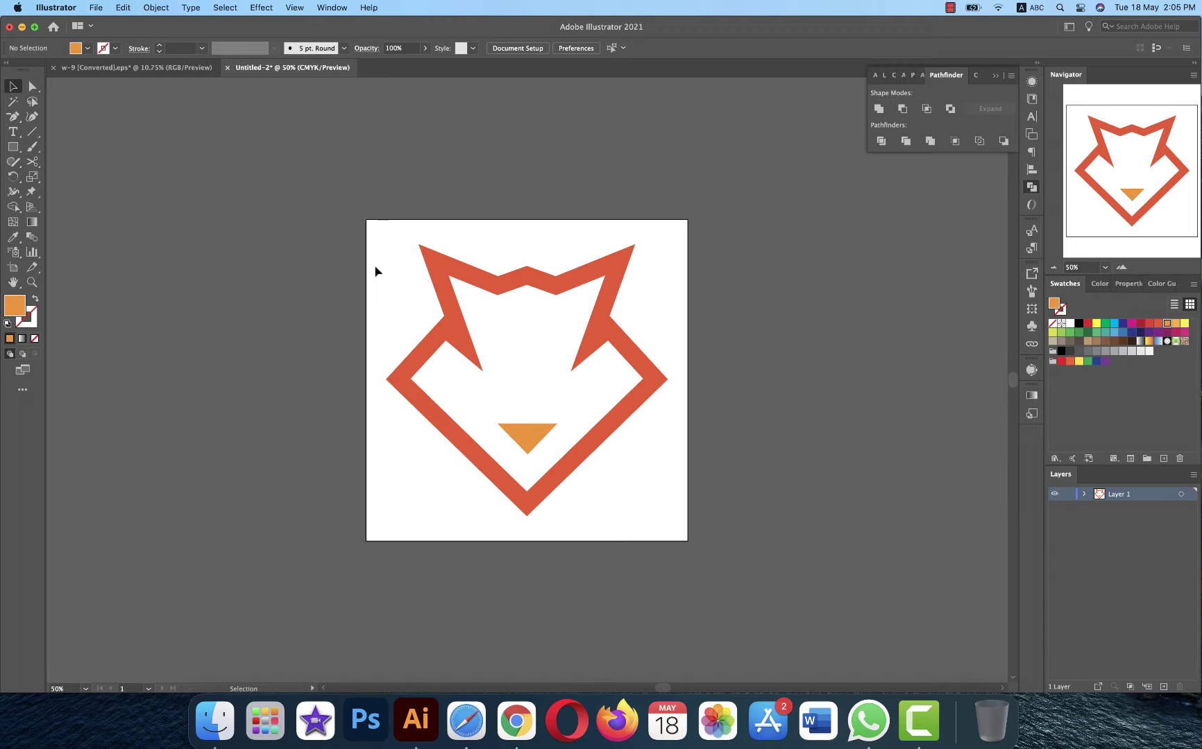
Make the head outline a compound path and refill it with the red-orange swatch C=0 M=80 Y=95 K=0
left_click(430, 278)
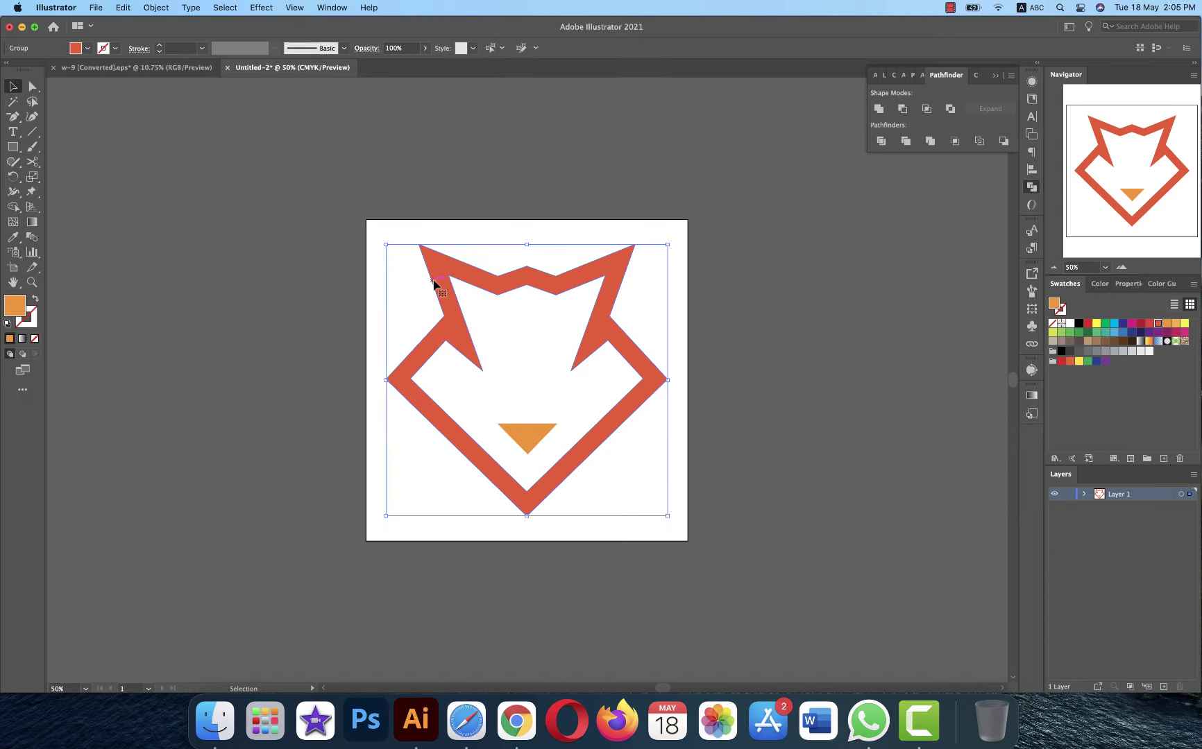
left_click(155, 9)
mouse_move(233, 470)
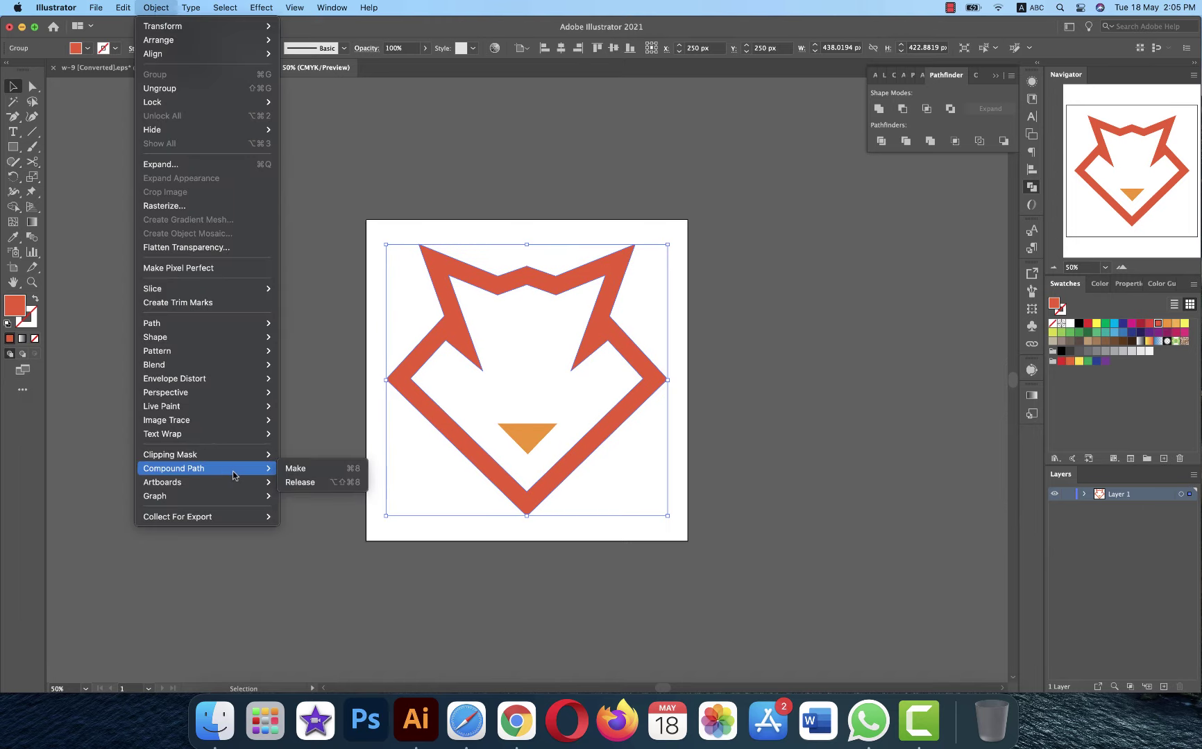
left_click(295, 469)
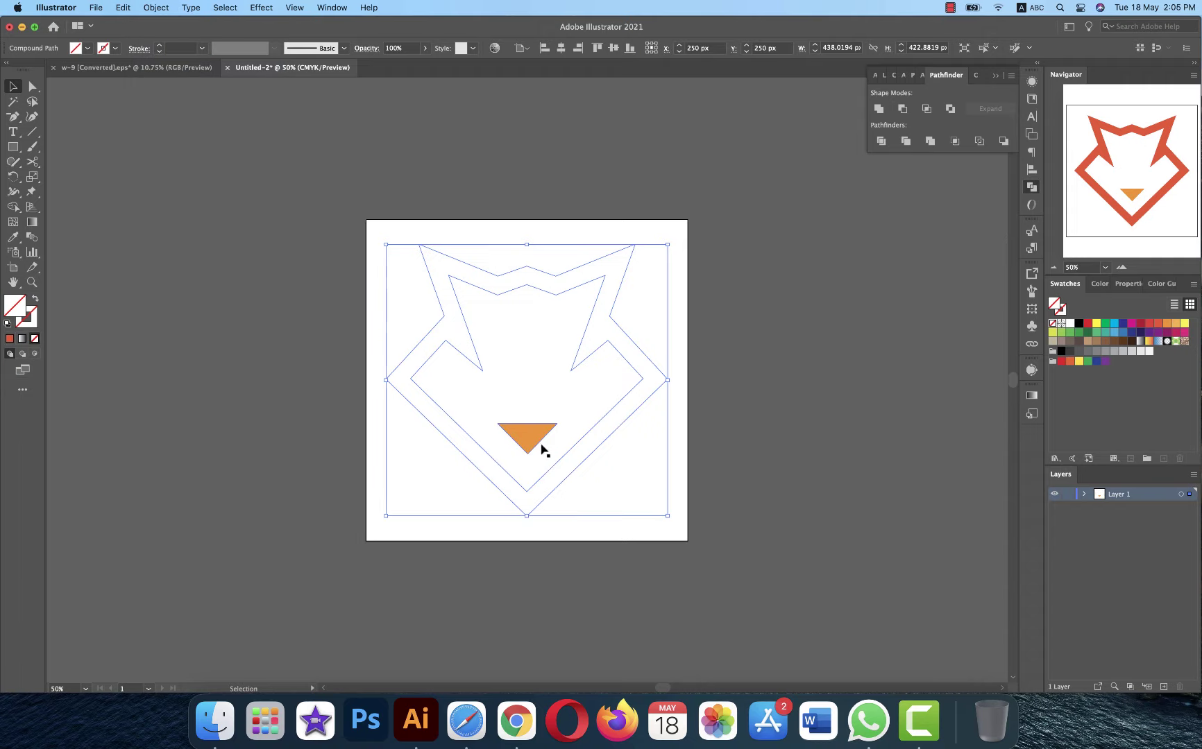
left_click(1161, 324)
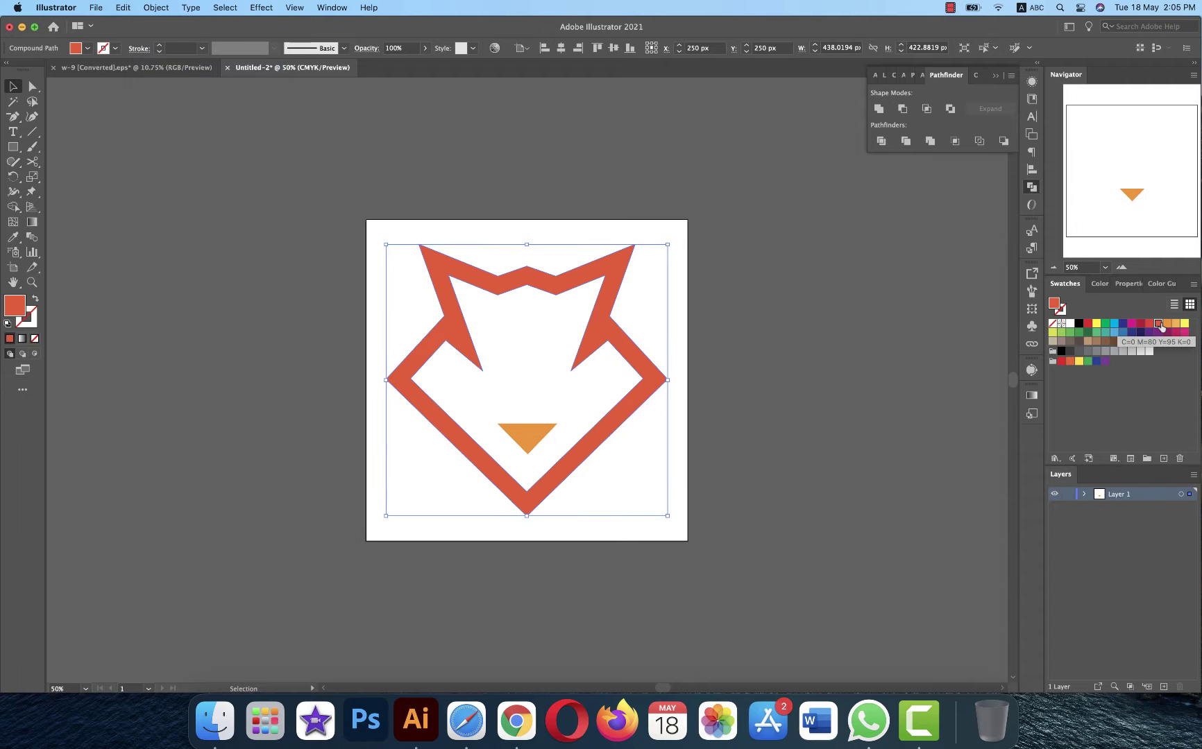
left_click(960, 430)
Make the orange nose triangle a compound path, then deselect it
left_click(541, 437)
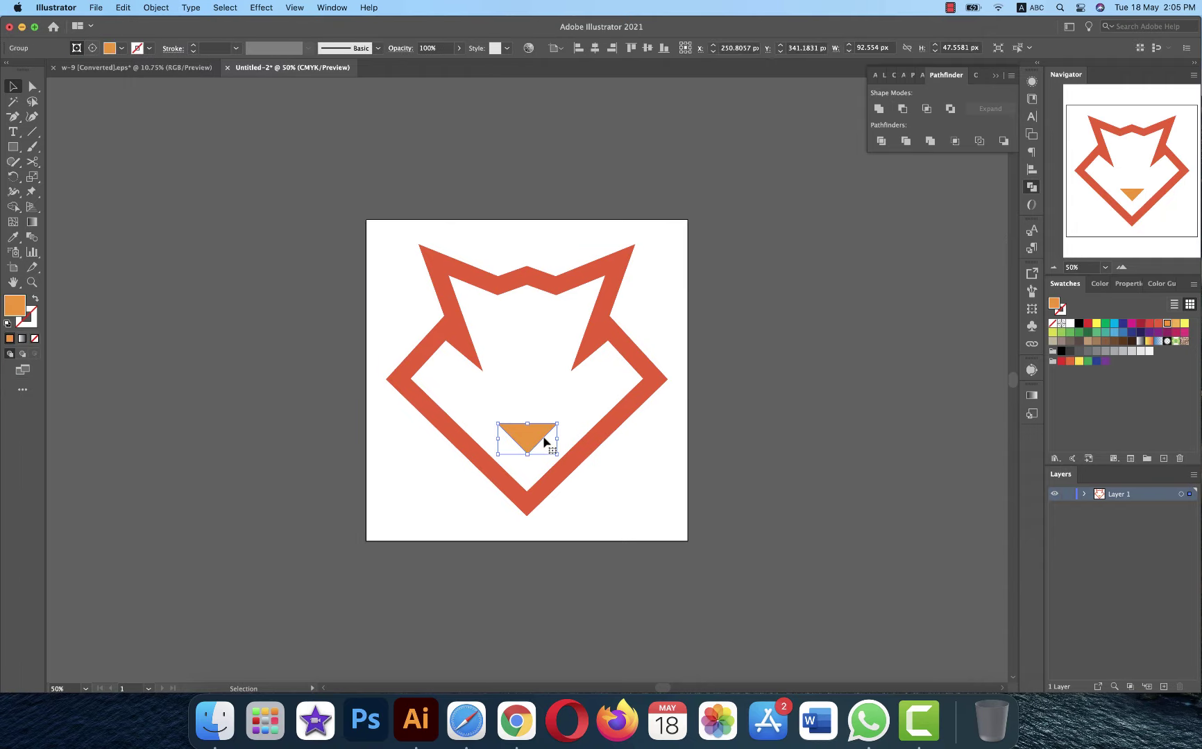
left_click(140, 11)
mouse_move(212, 469)
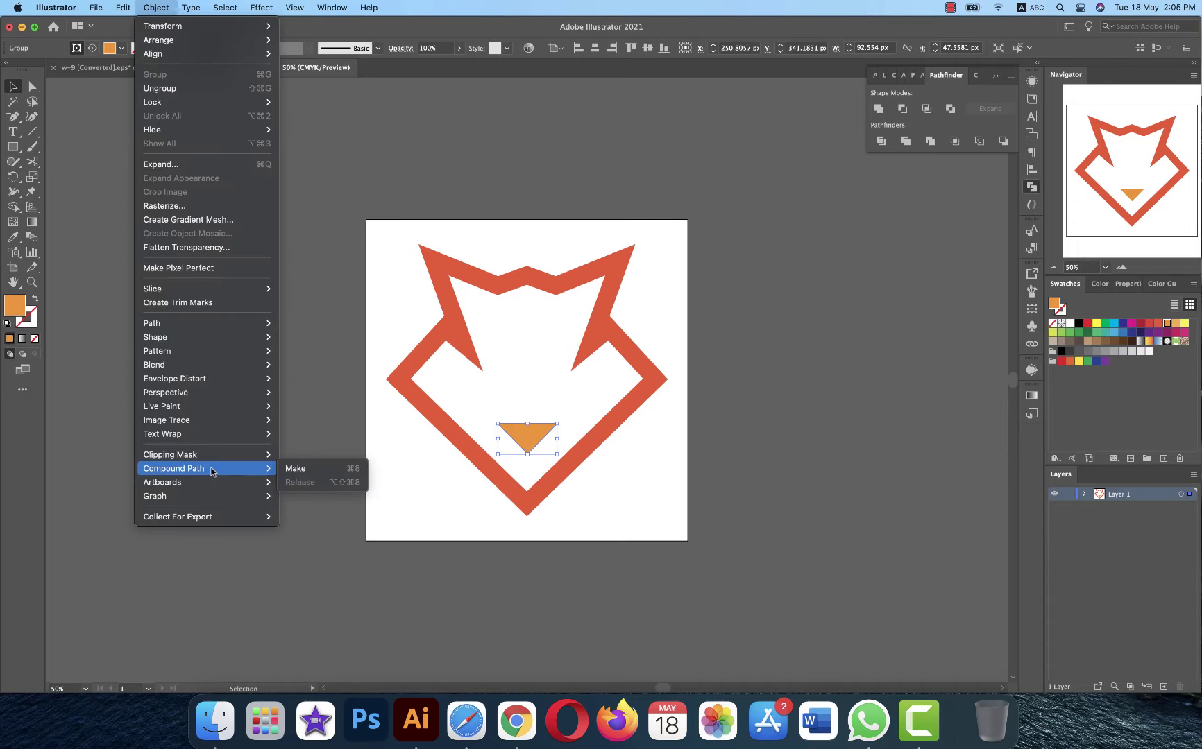
left_click(296, 470)
left_click(720, 380)
left_click(602, 461)
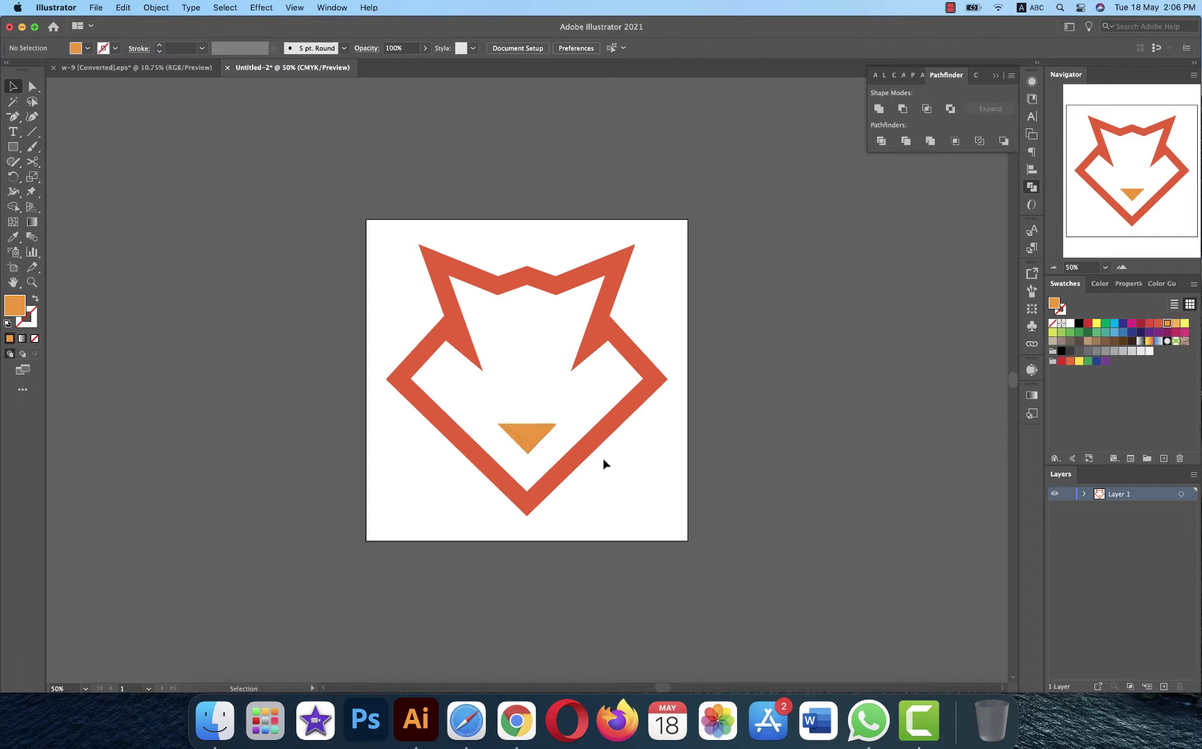
left_click(539, 434)
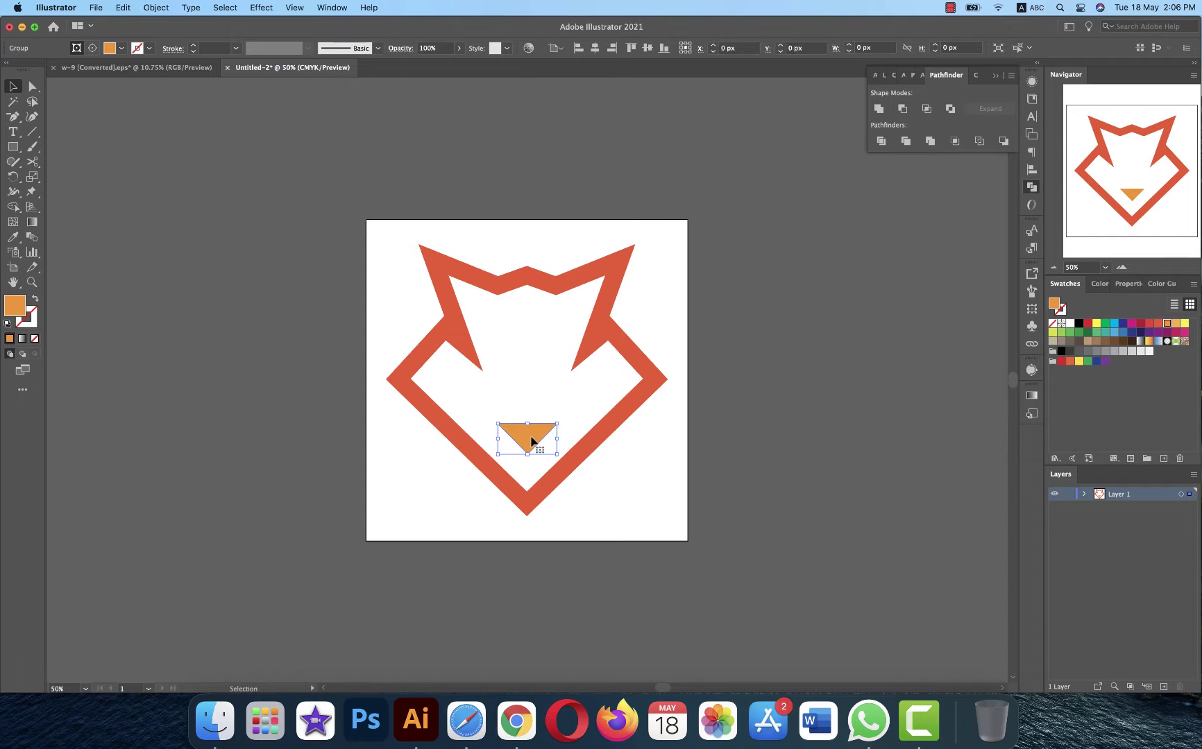
left_click(632, 522)
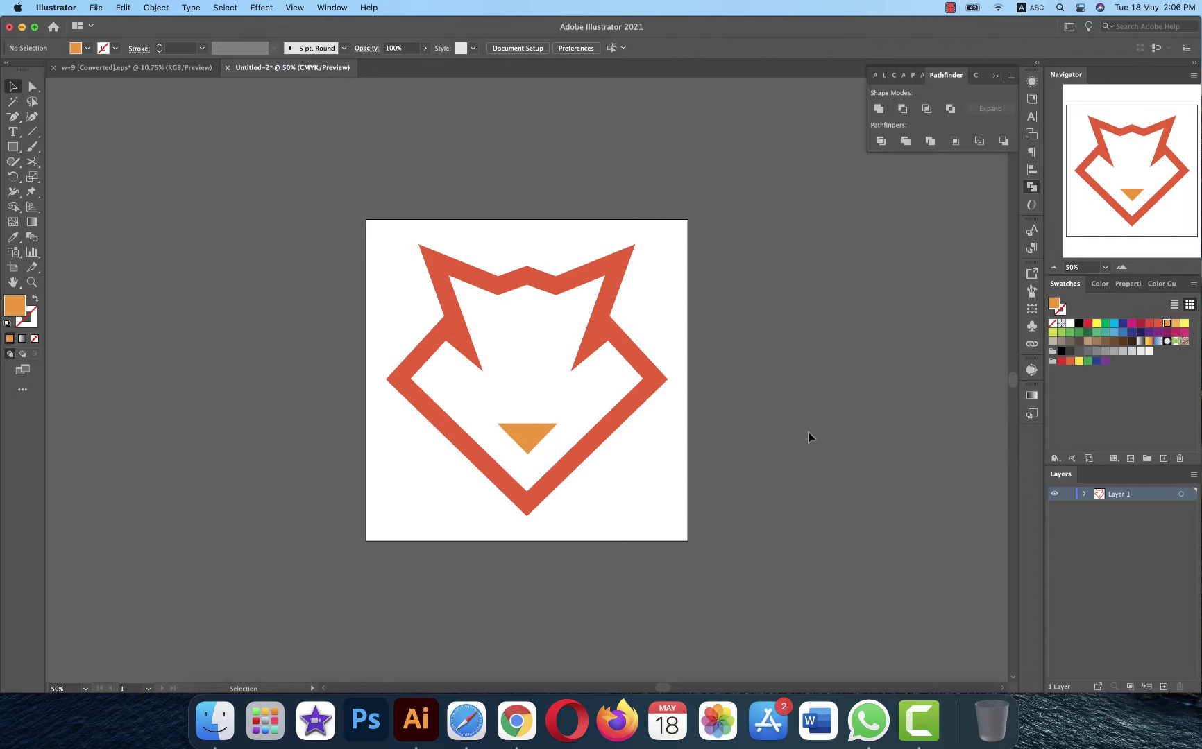
Fit the artboard to the artwork bounds
left_click(156, 7)
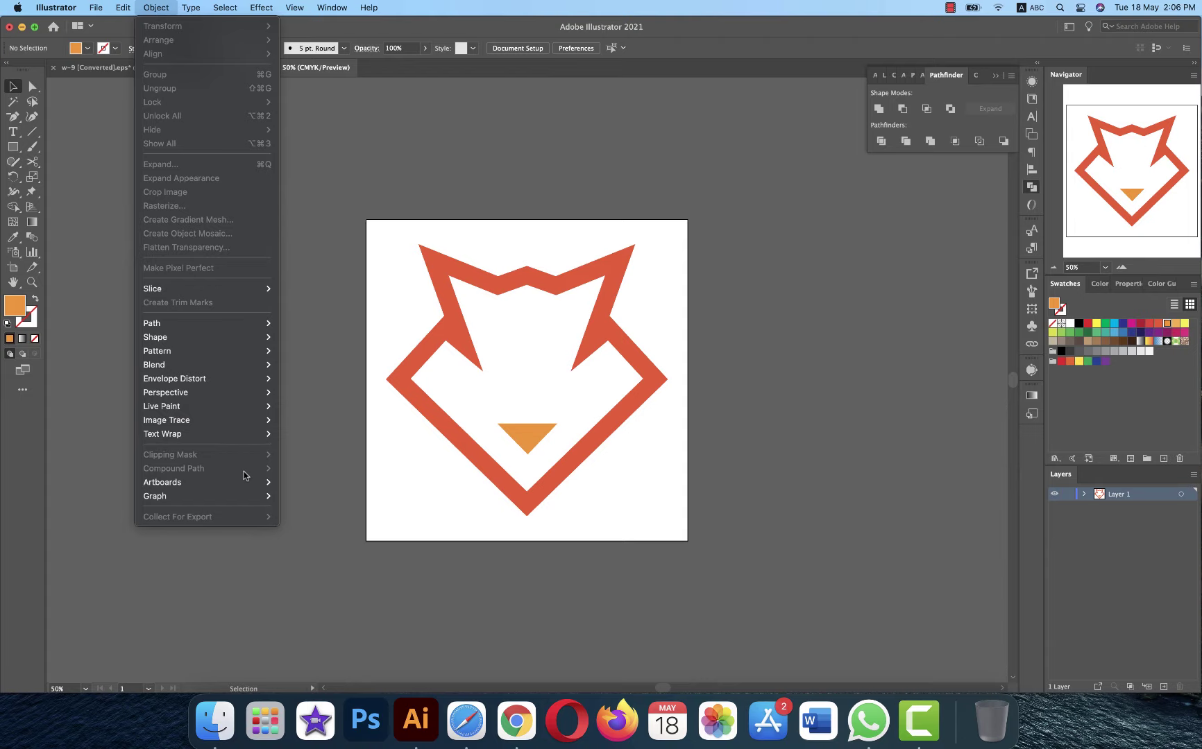
mouse_move(247, 483)
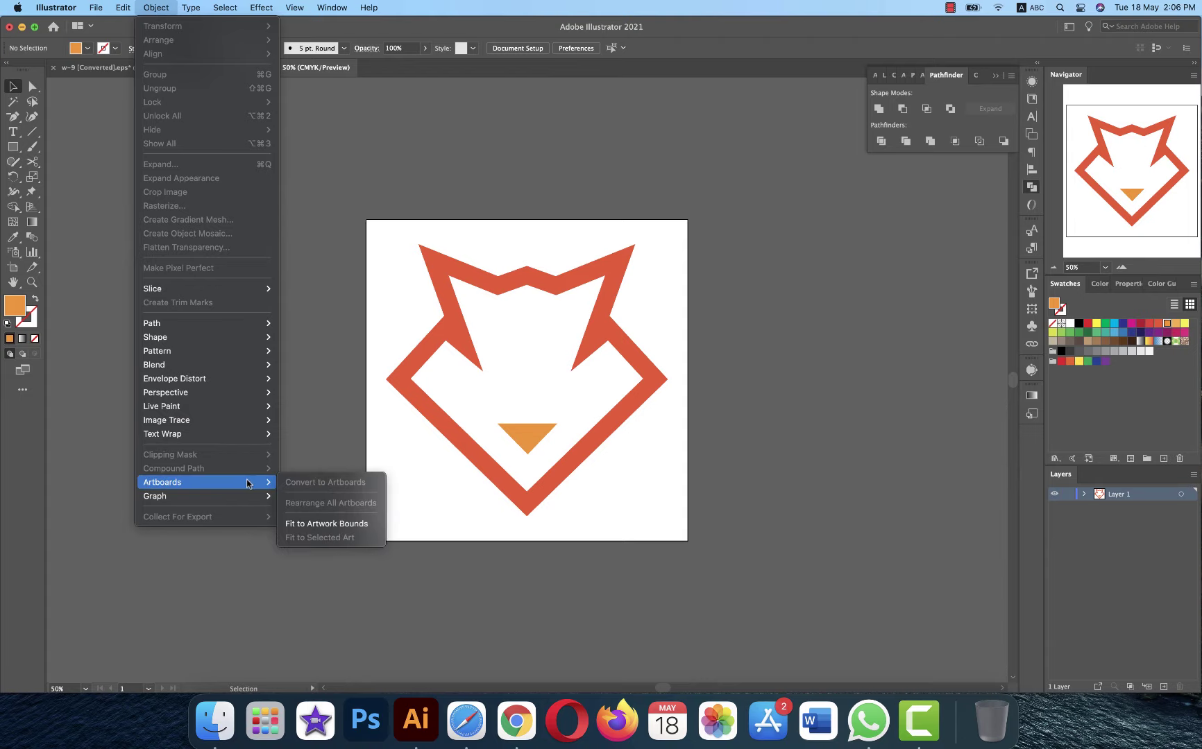
left_click(316, 531)
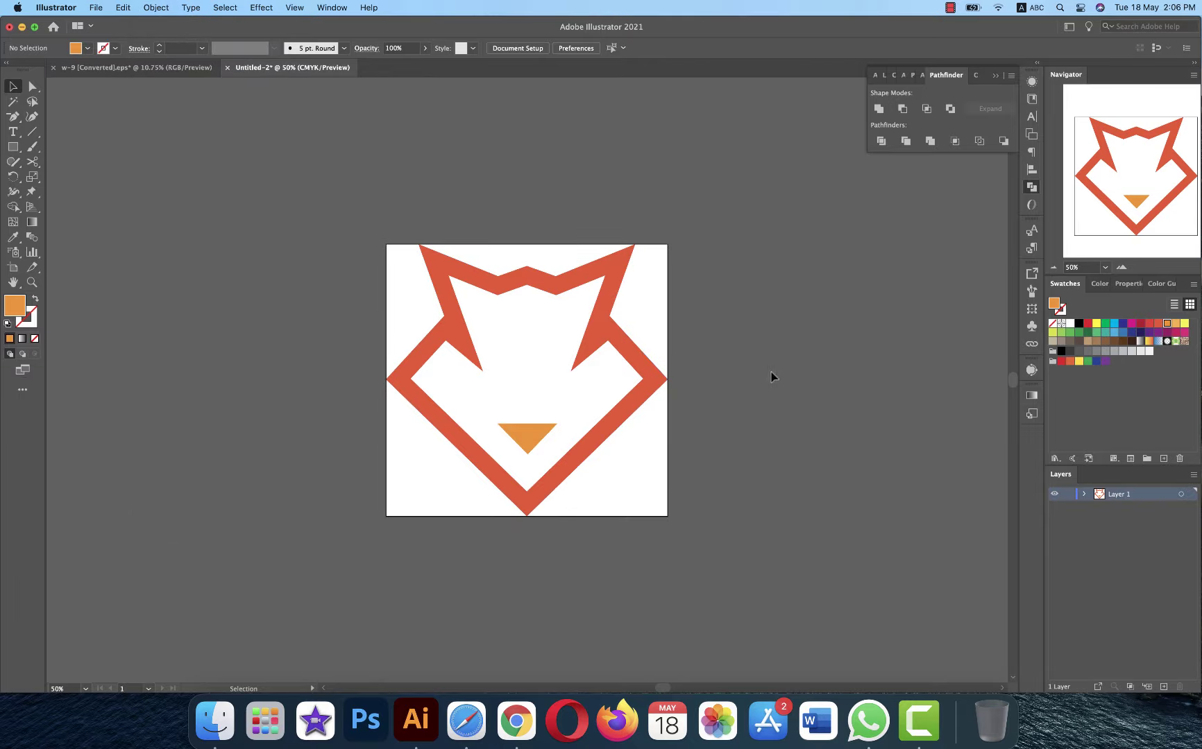
Save the document in SVG format as foxxhead in the luxx designs folder
left_click(96, 8)
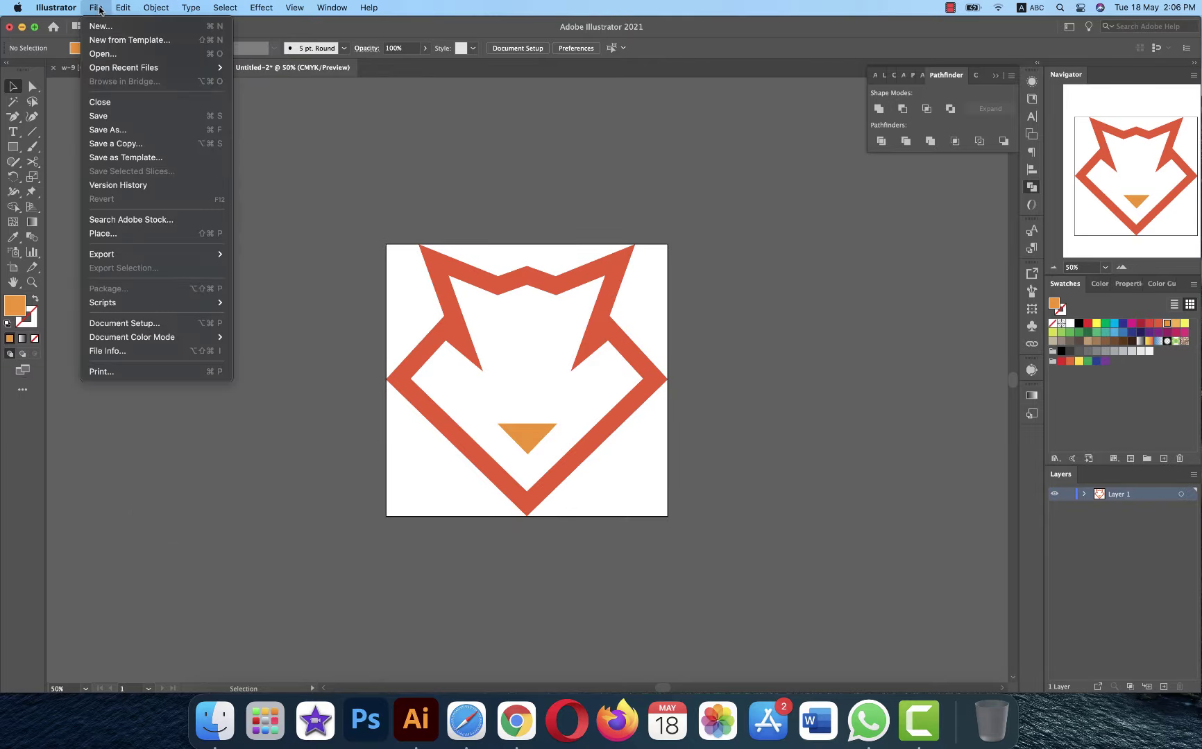
left_click(120, 134)
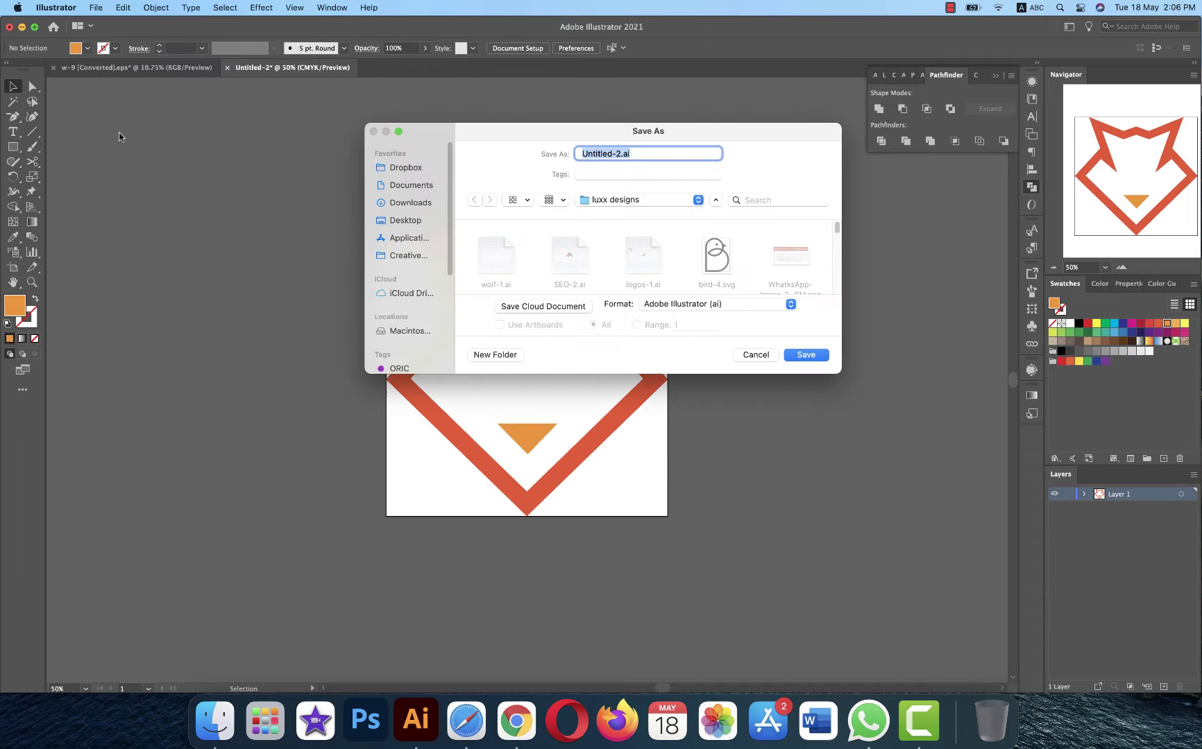
left_click(694, 307)
left_click(678, 375)
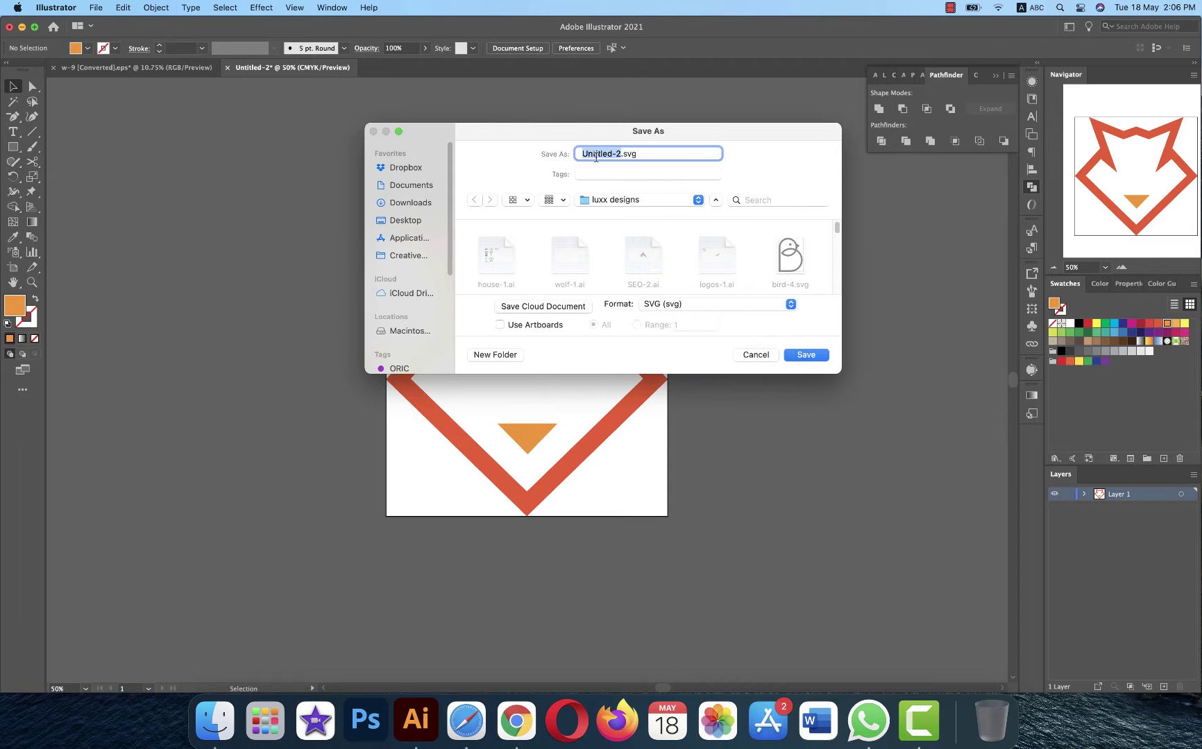
type("foxxhead")
left_click(799, 355)
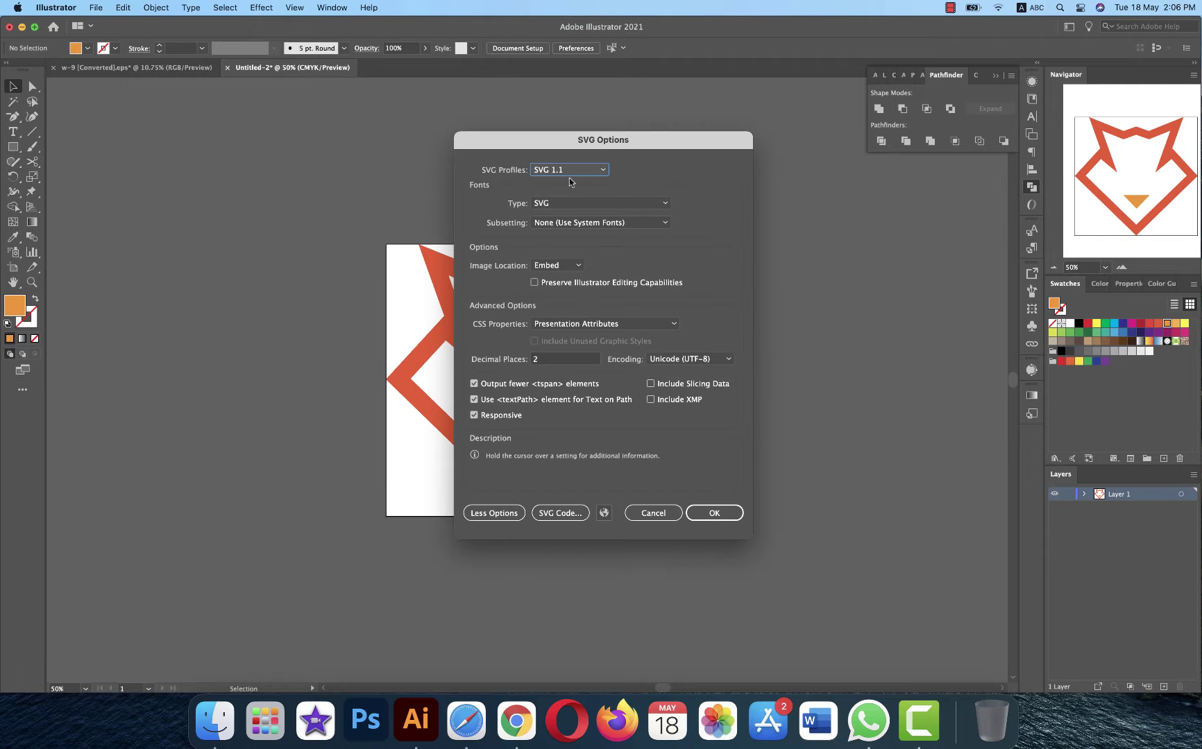
Set the SVG CSS properties to Presentation Attributes and finish saving the file
left_click(632, 324)
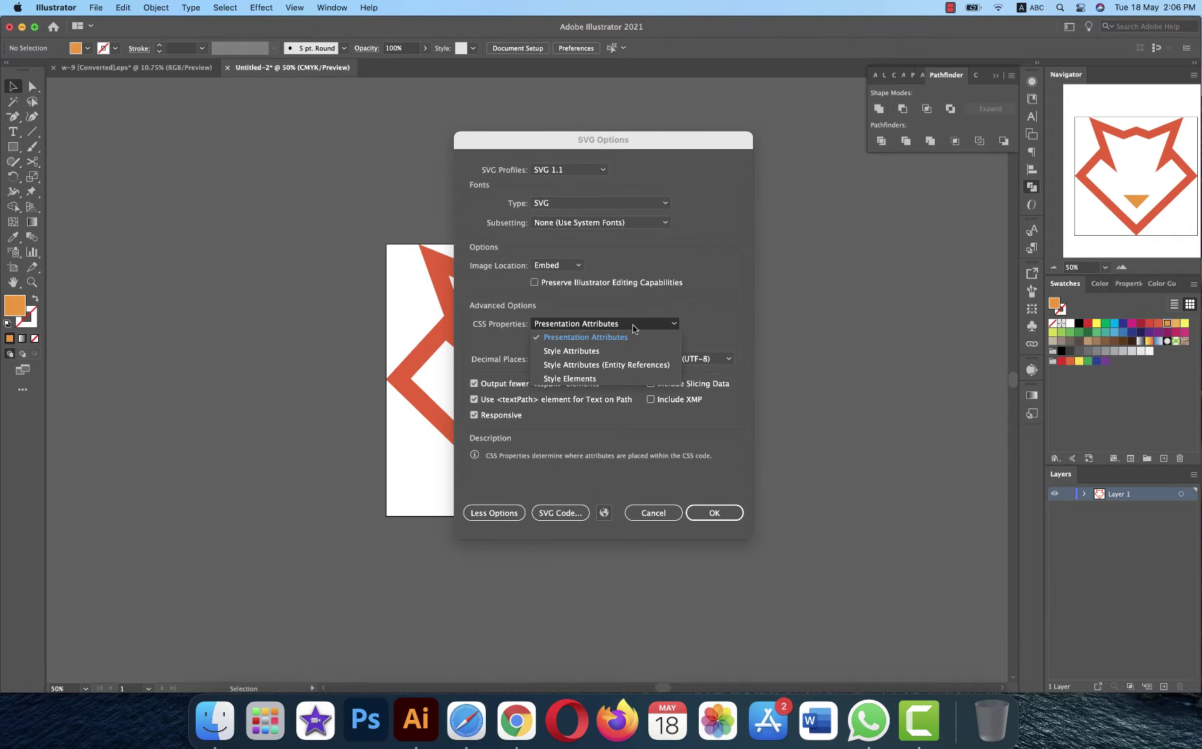
left_click(584, 337)
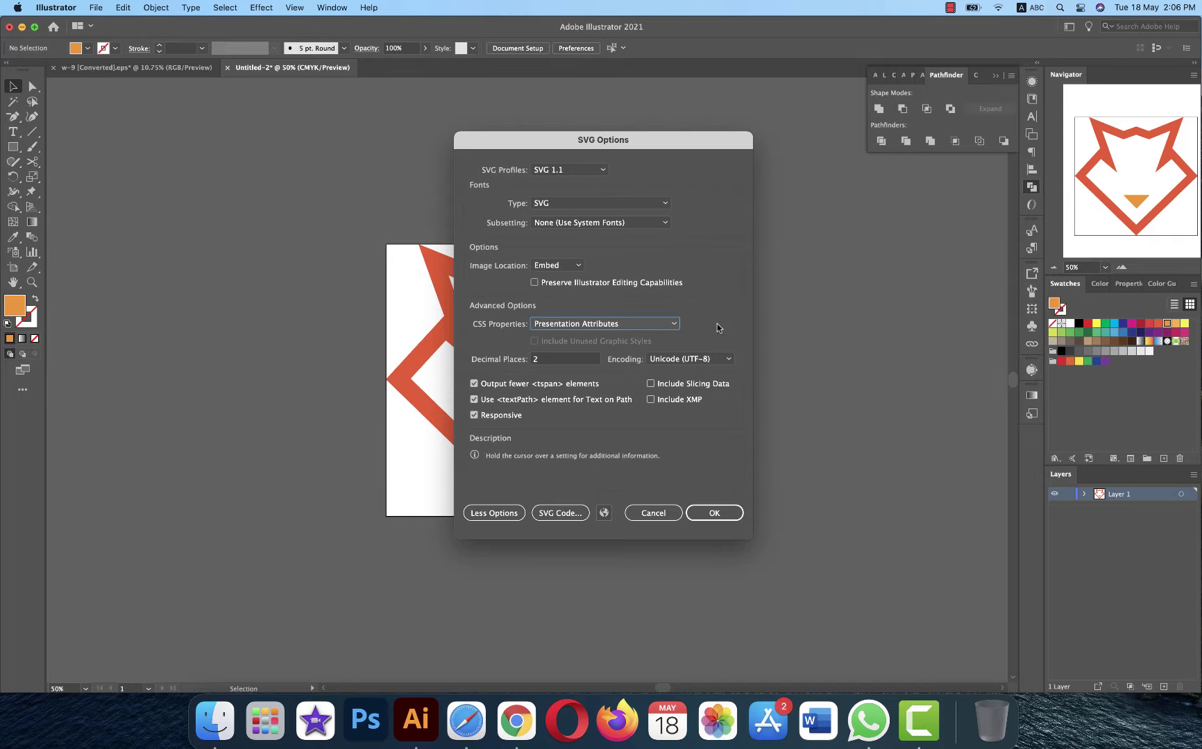
left_click(711, 514)
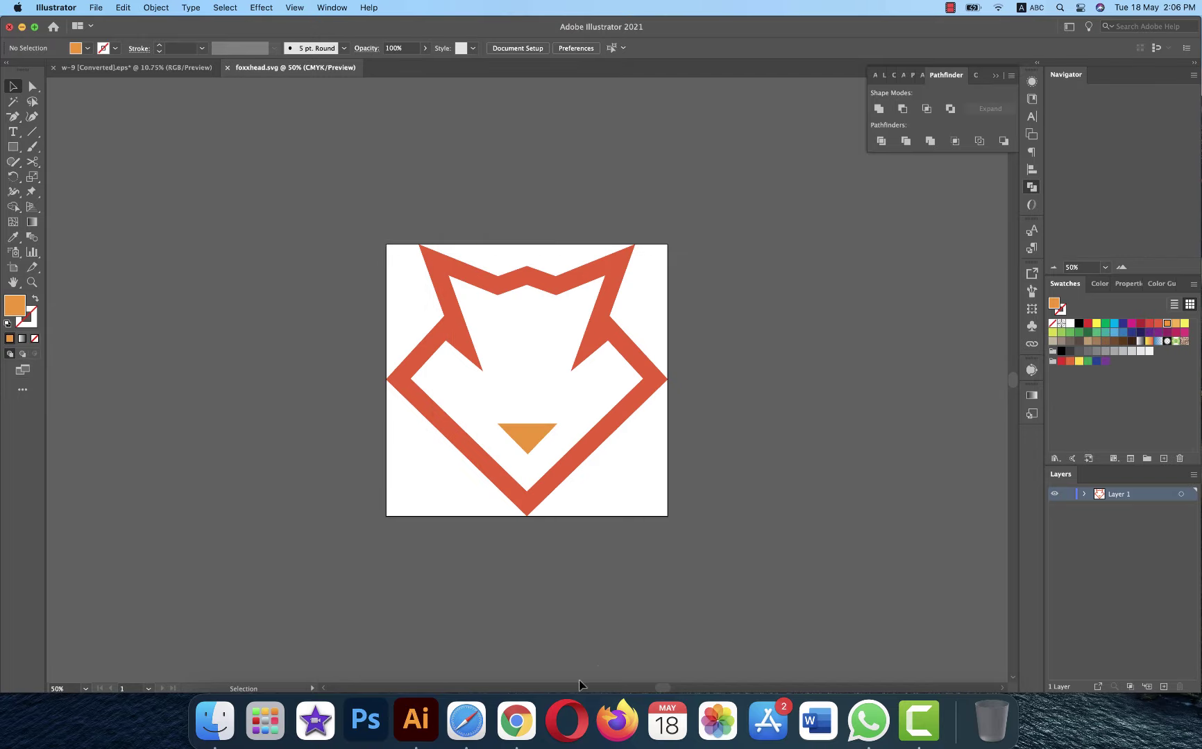
Switch to Chrome and open canva.com
left_click(516, 721)
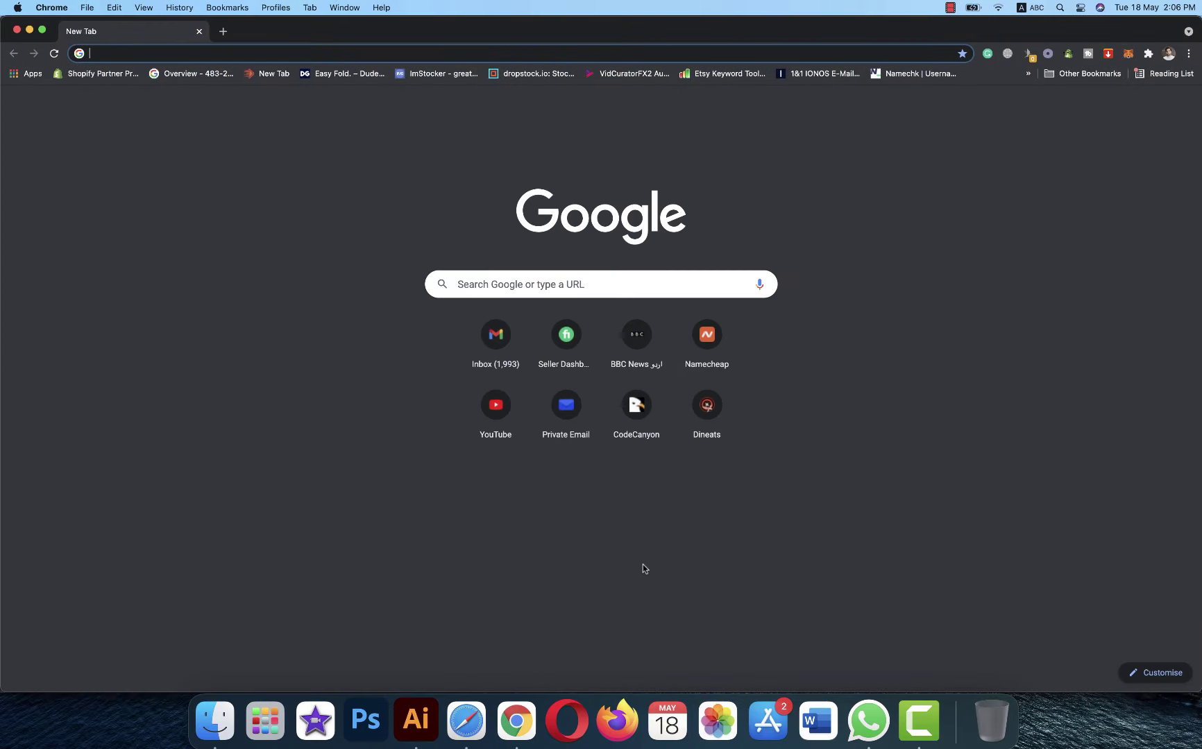
type("canva")
key("Return")
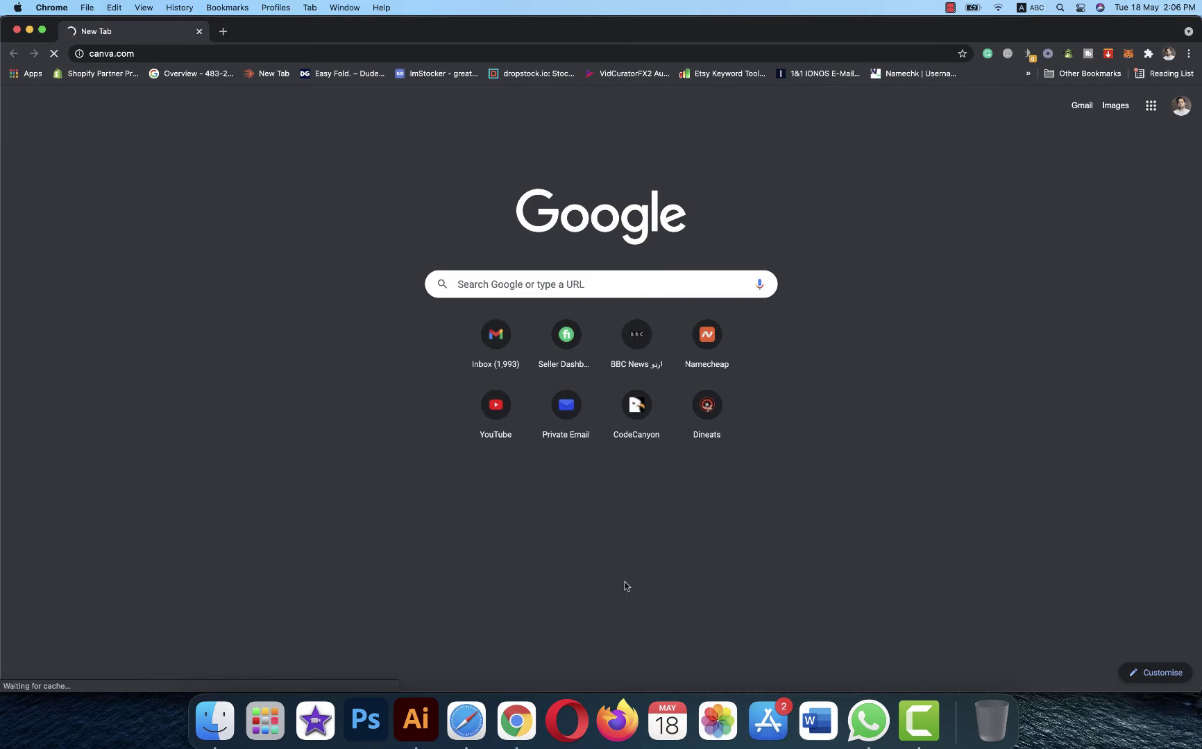
Search Google for "canva contributor" in a new browser tab
left_click(224, 33)
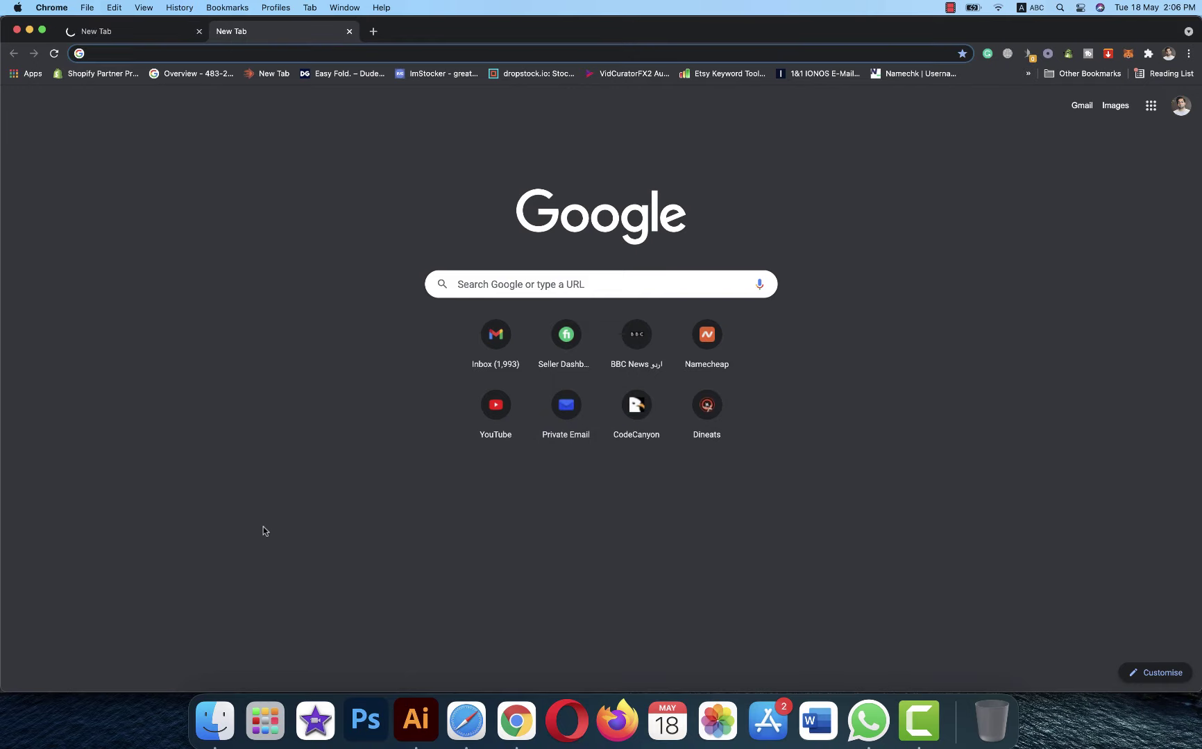
type("conva")
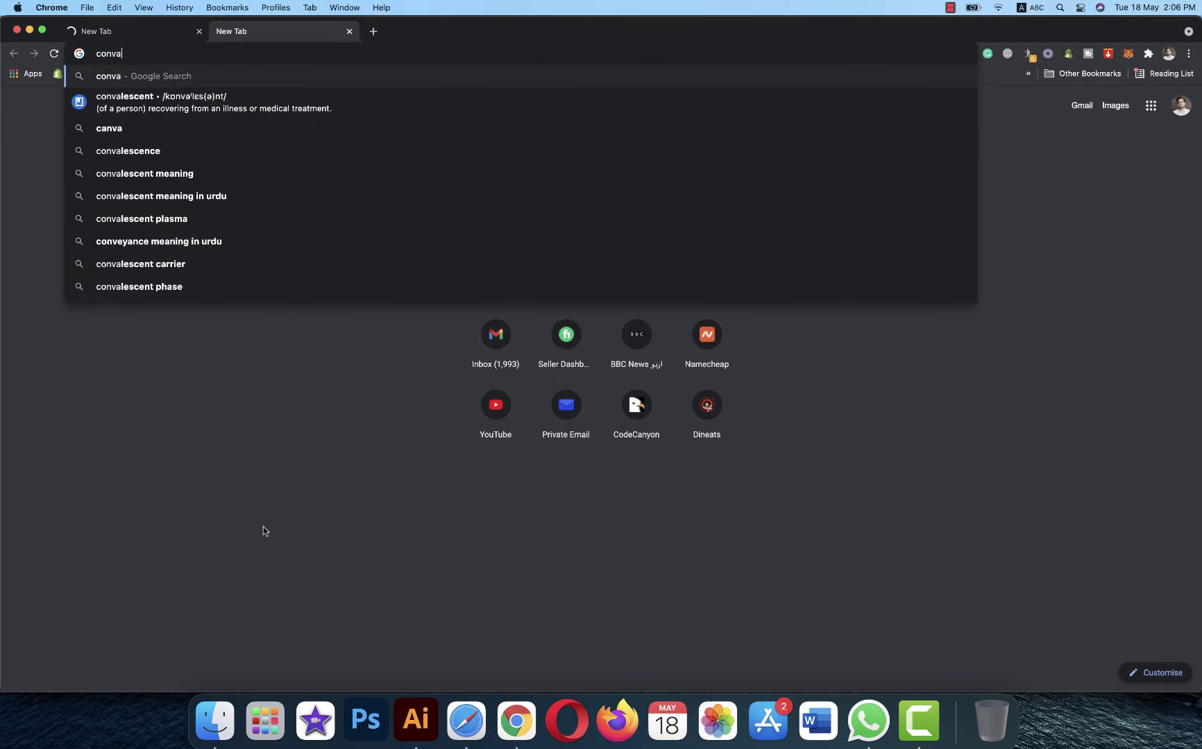
type(" contr")
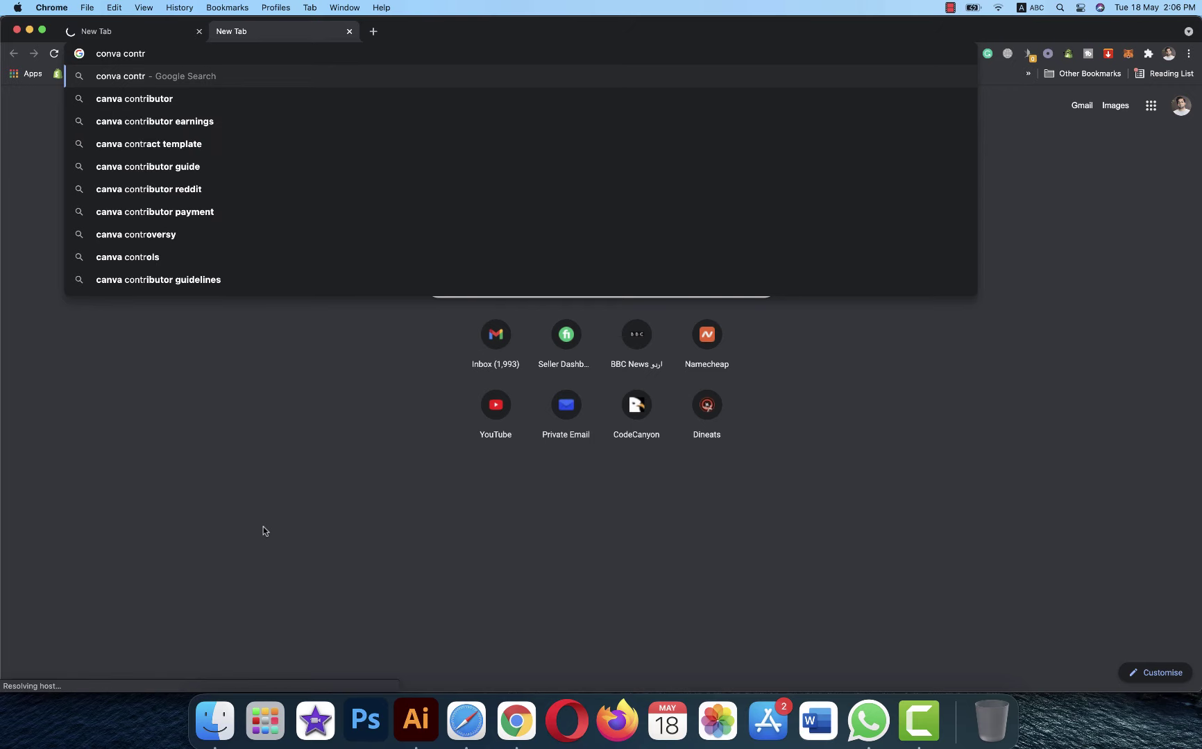
left_click(261, 101)
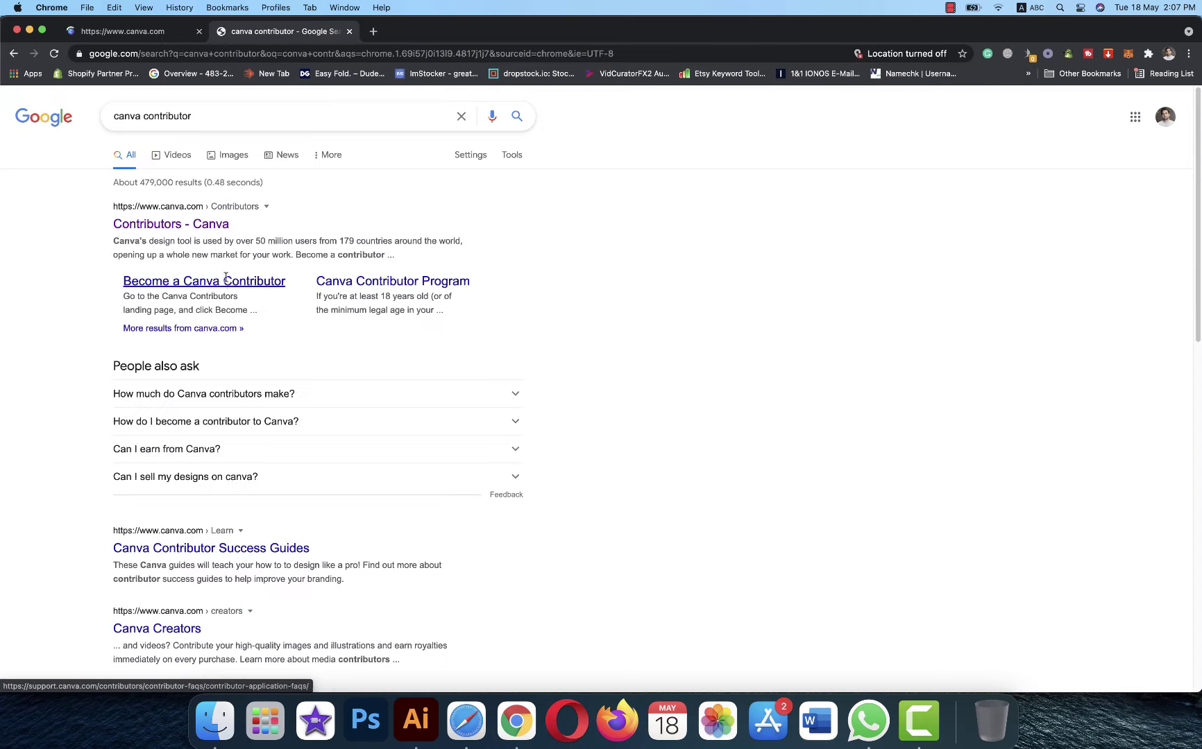
Open Canva's Contributor Hub upload page and download the sample metadata CSV
left_click(161, 35)
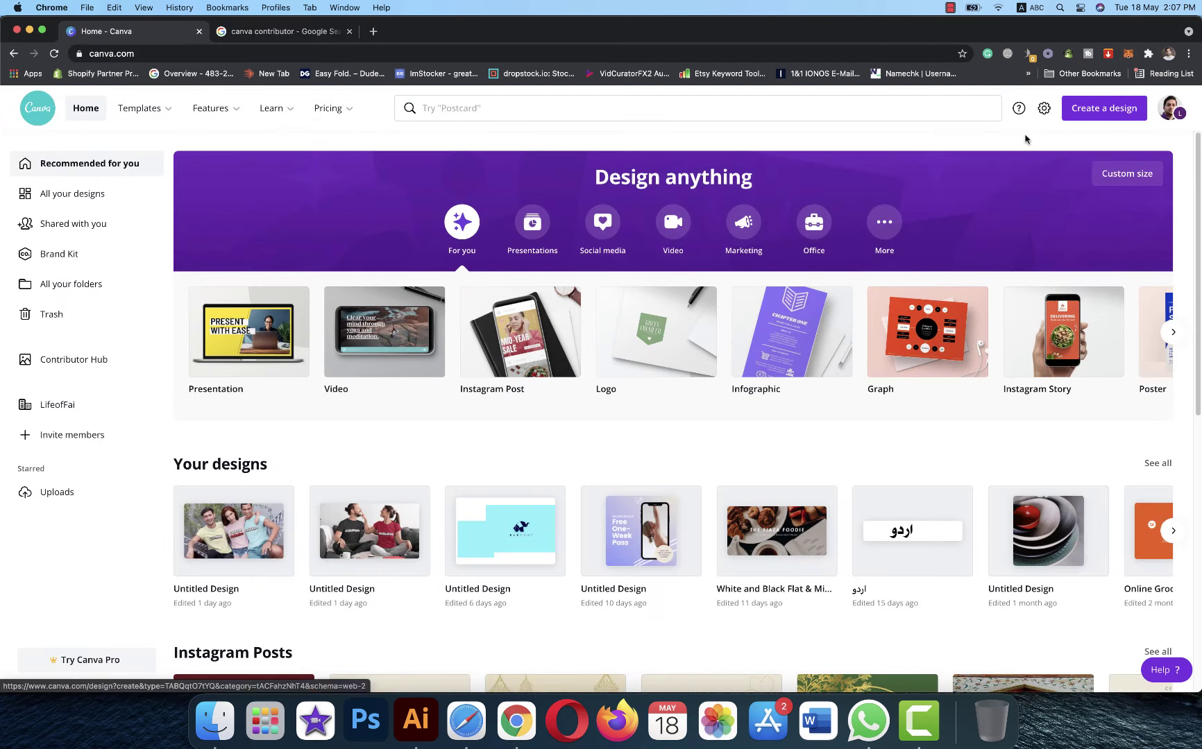
left_click(74, 359)
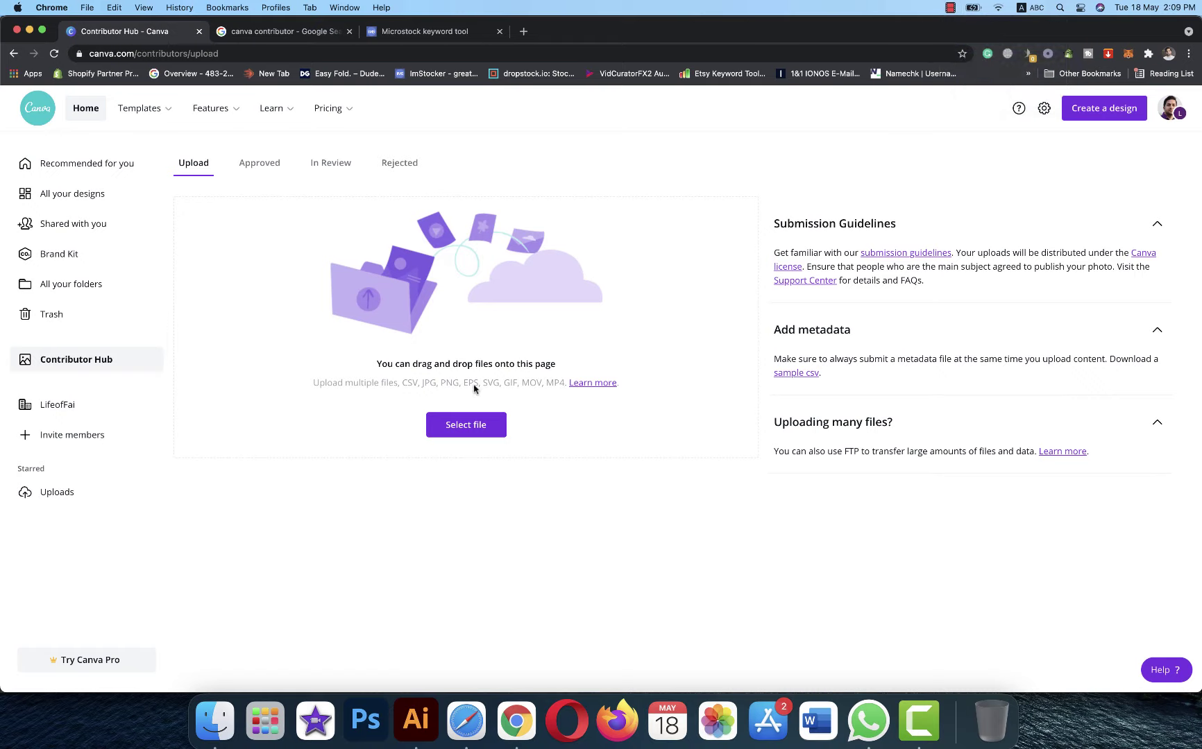
left_click(795, 374)
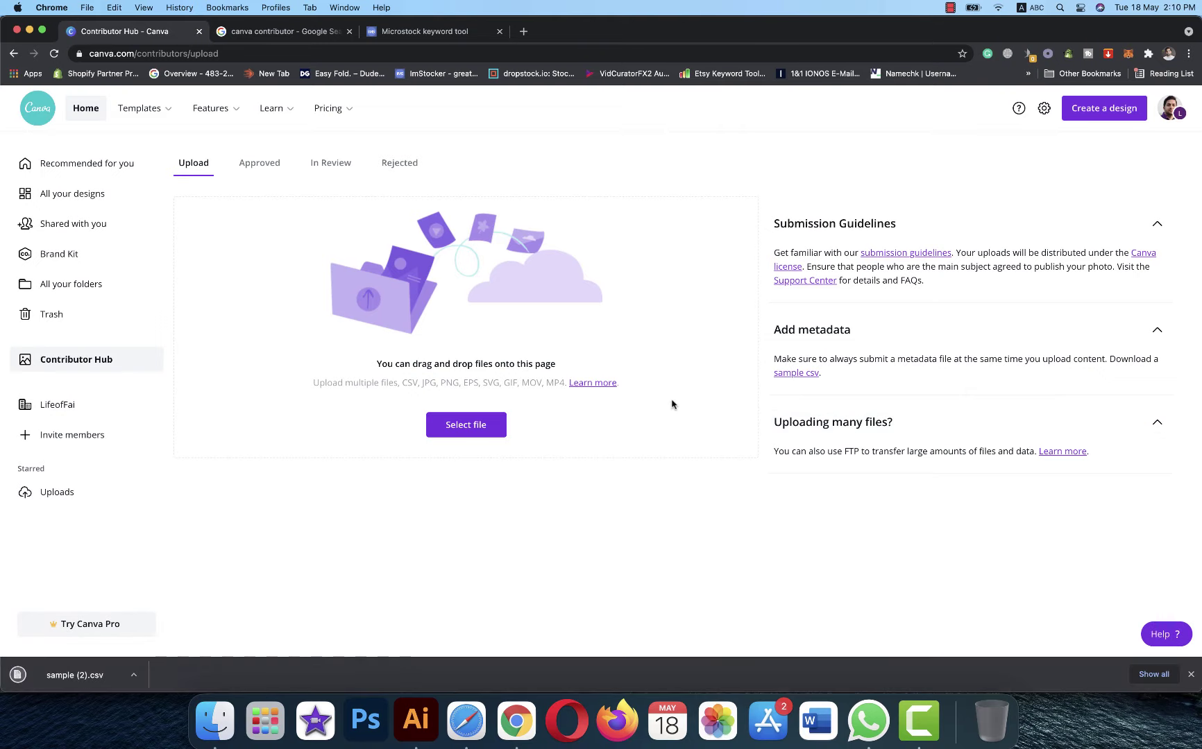
Locate the downloaded sample (2).csv in the Downloads folder and open it in Excel
left_click(209, 728)
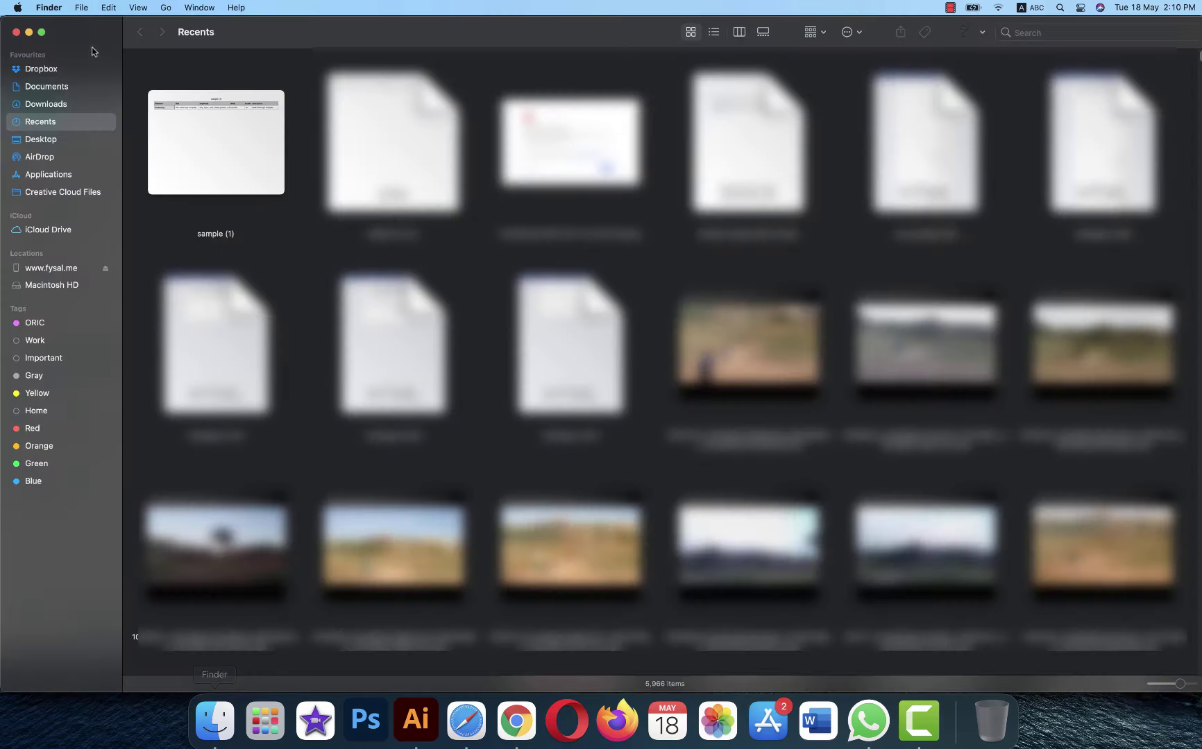
left_click(19, 31)
left_click(132, 675)
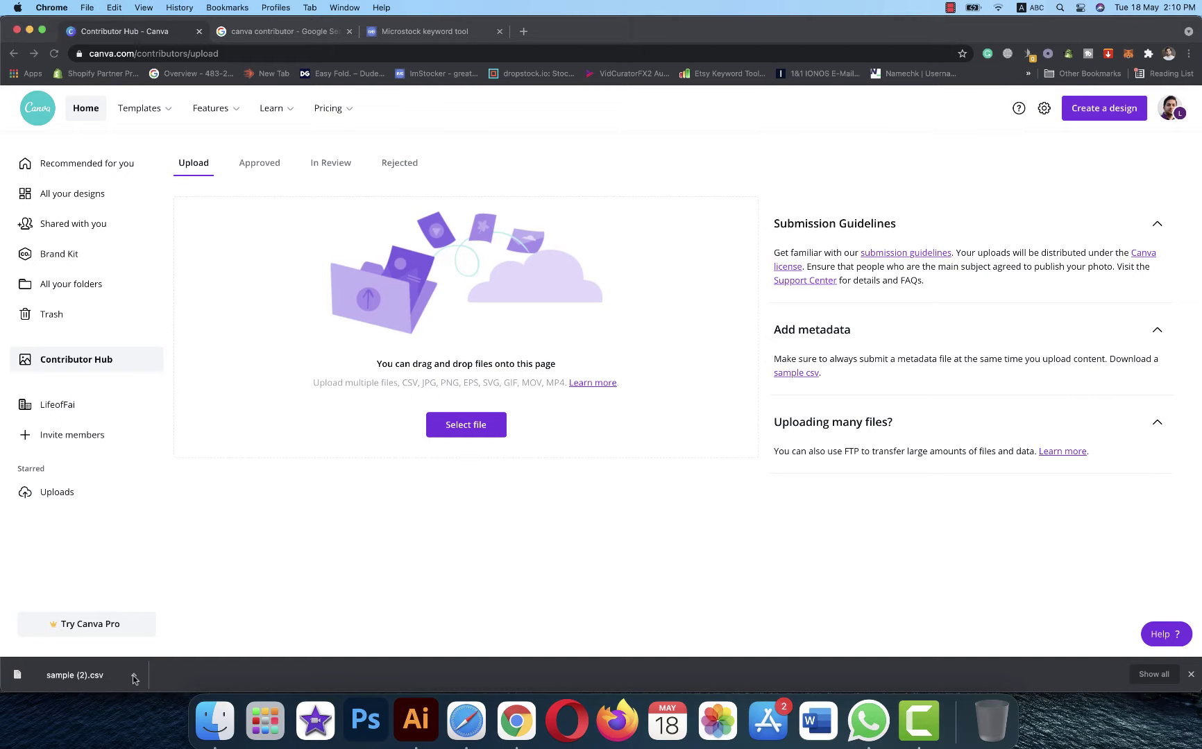
left_click(174, 666)
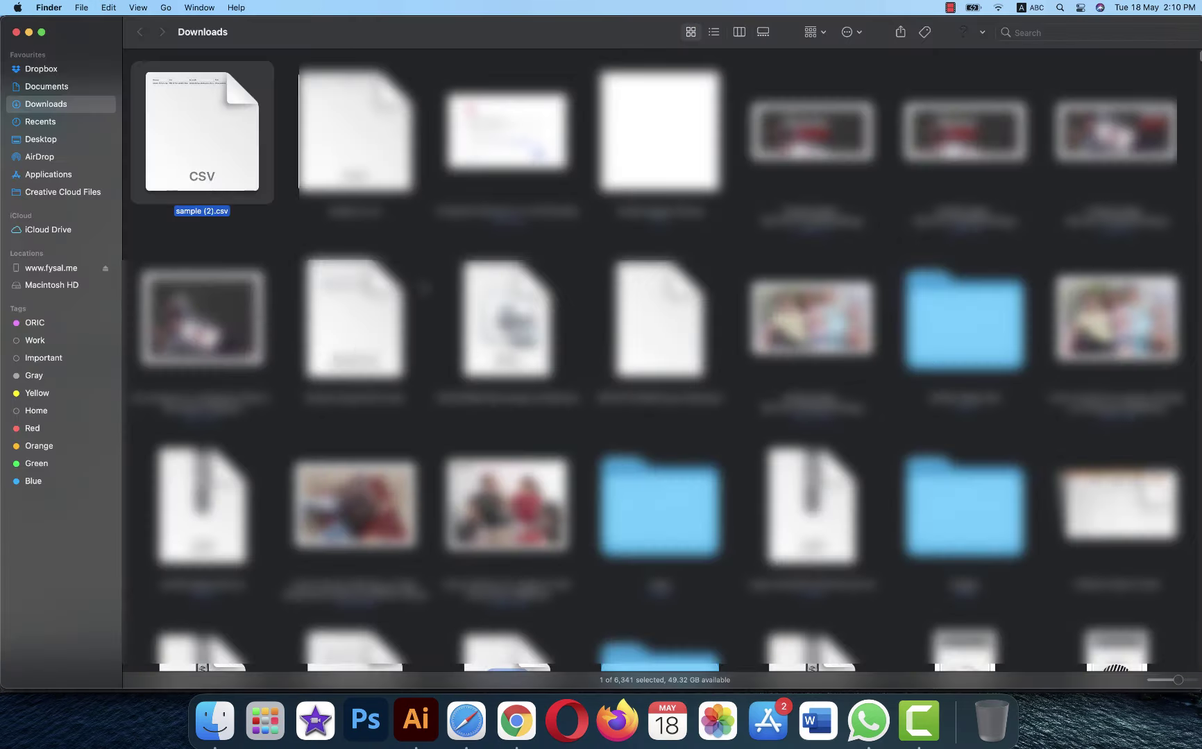
right_click(237, 121)
mouse_move(286, 139)
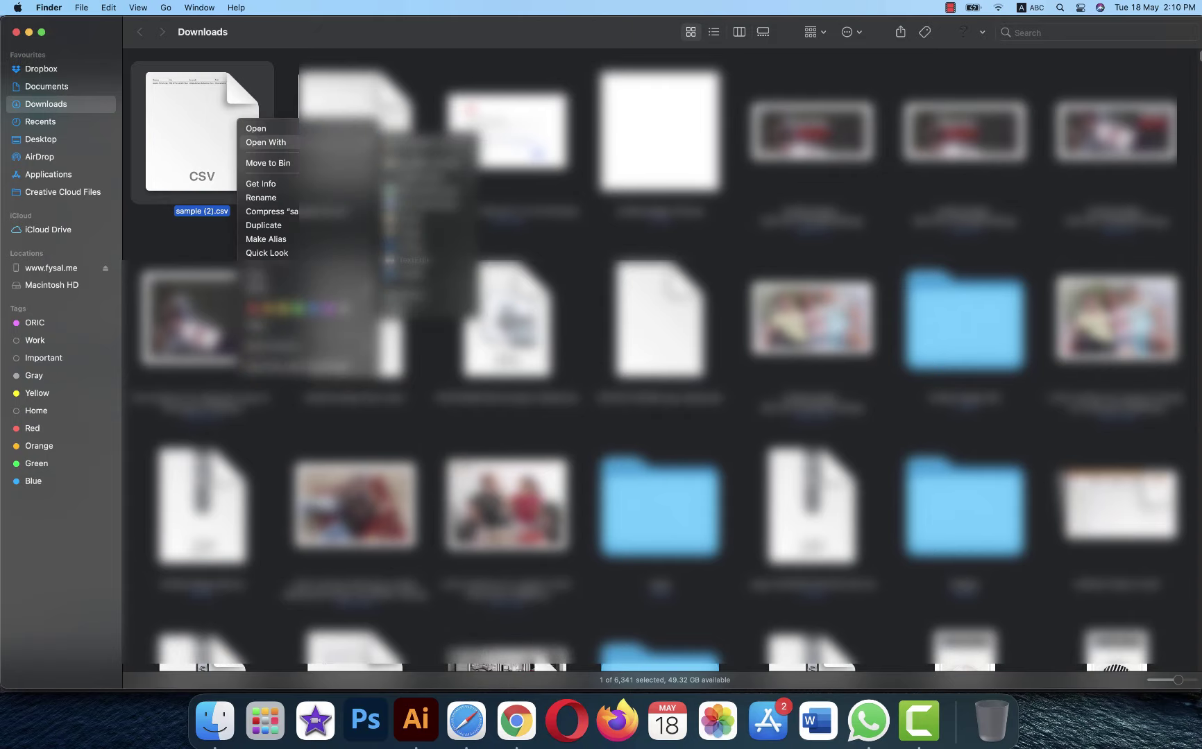
left_click(432, 191)
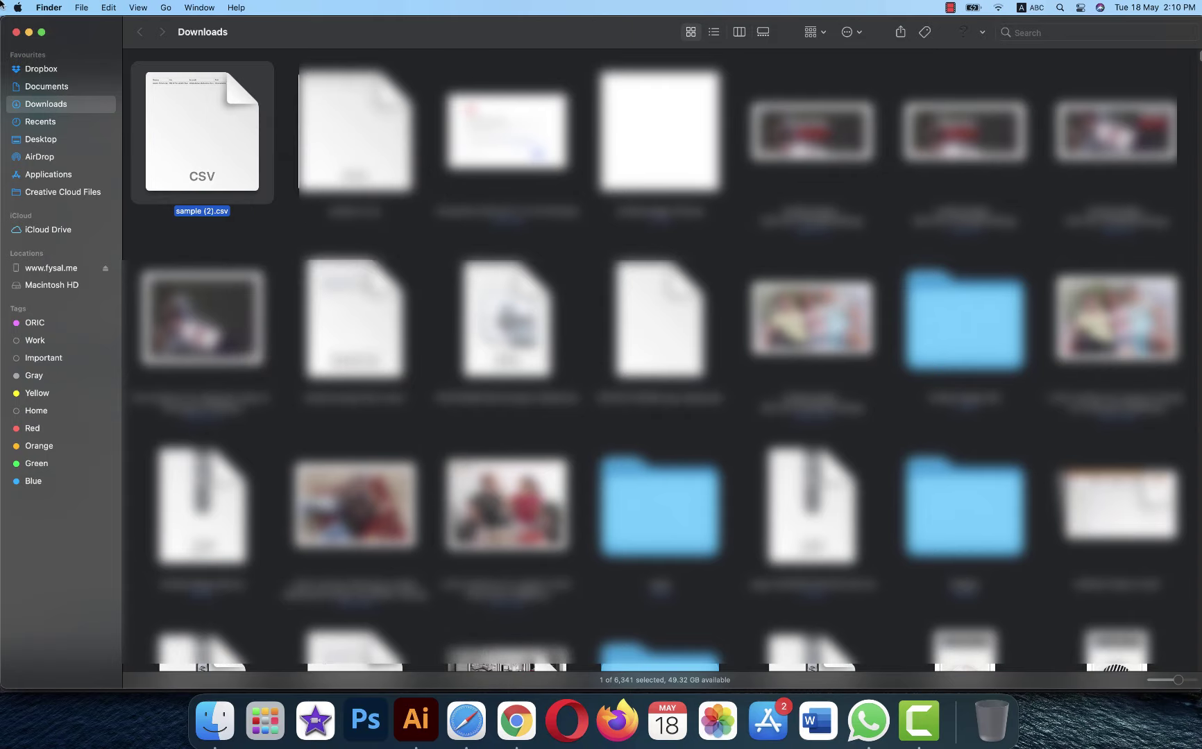
key("super+w")
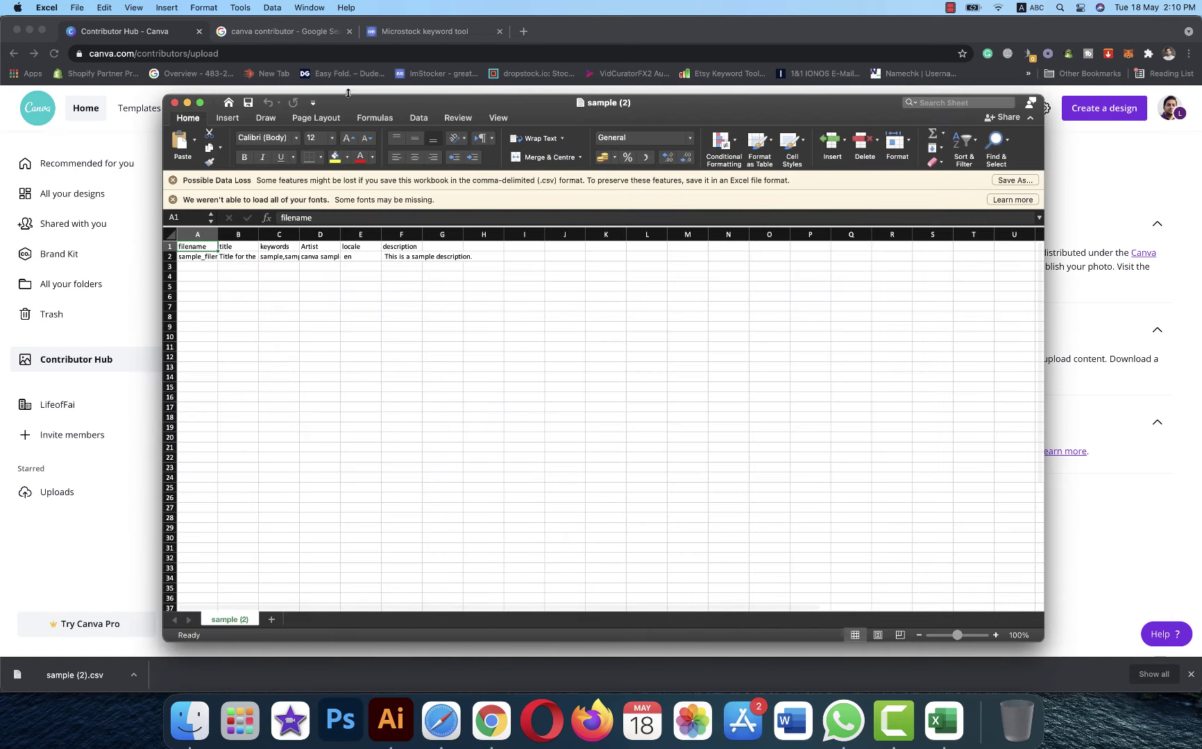
Replace the sample filename with fooxhead.svg and the title with "Wolf head logo template", fitting the title column's width to its text
left_click(209, 263)
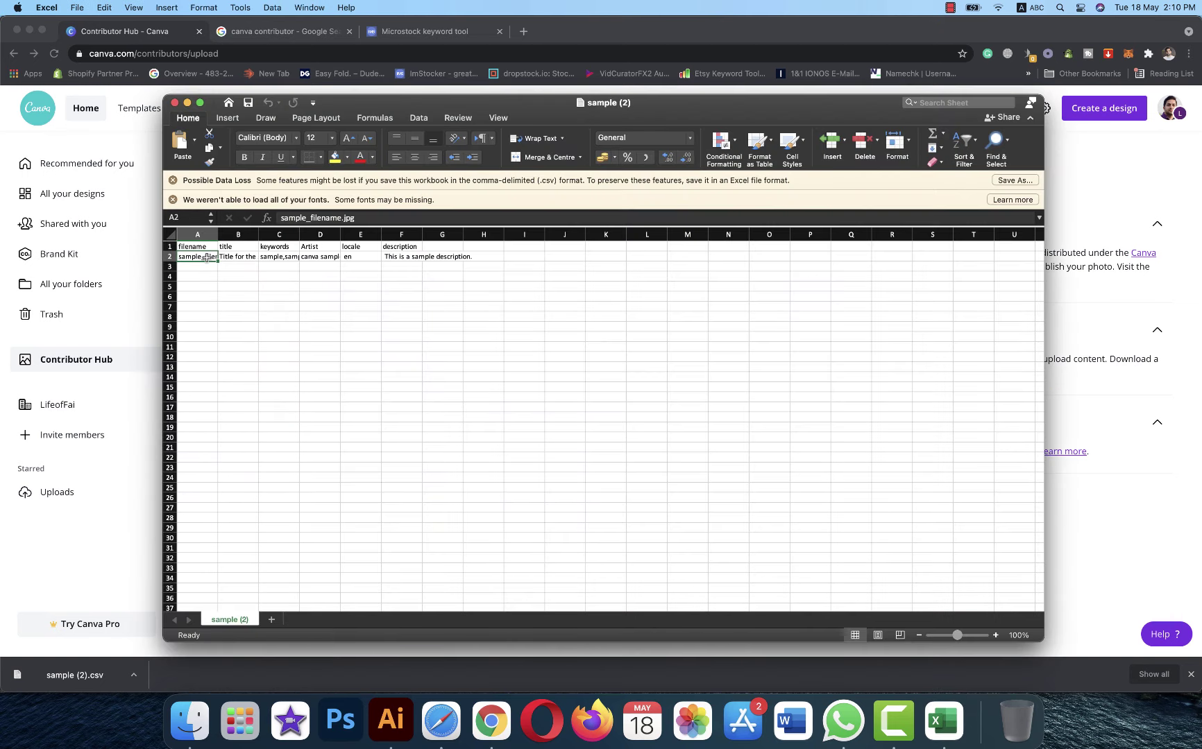
type("fooxhead.svg")
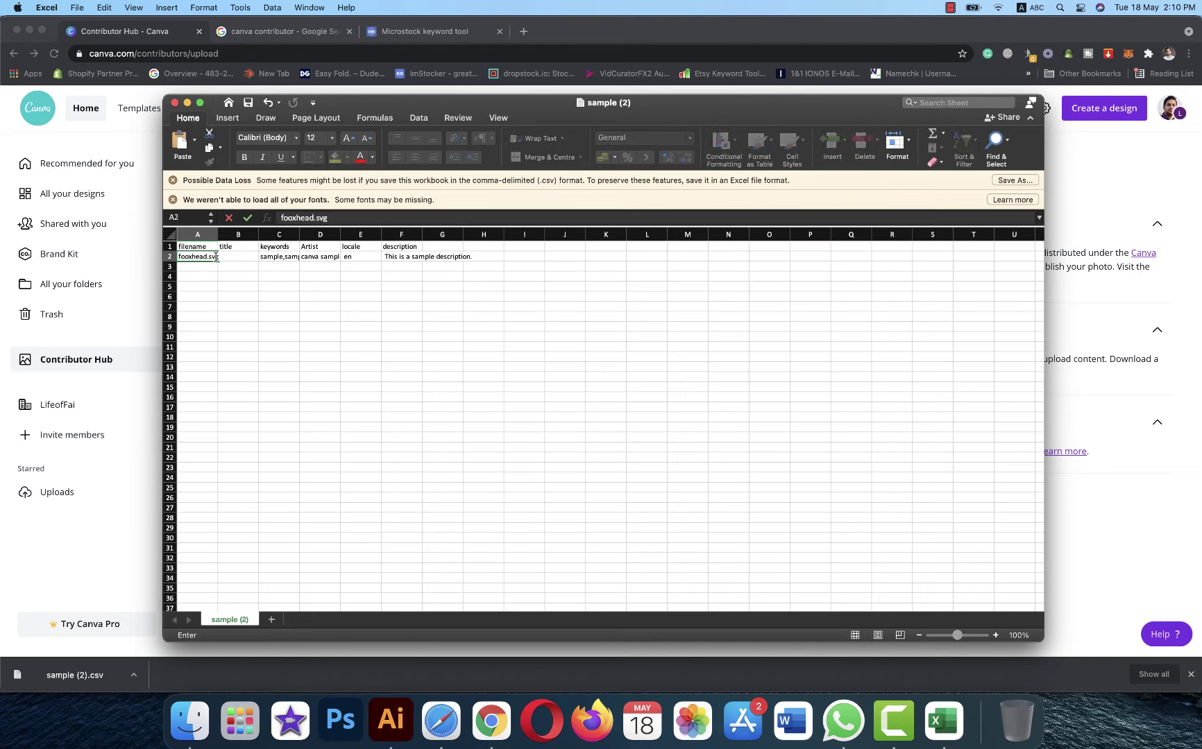
left_click(239, 257)
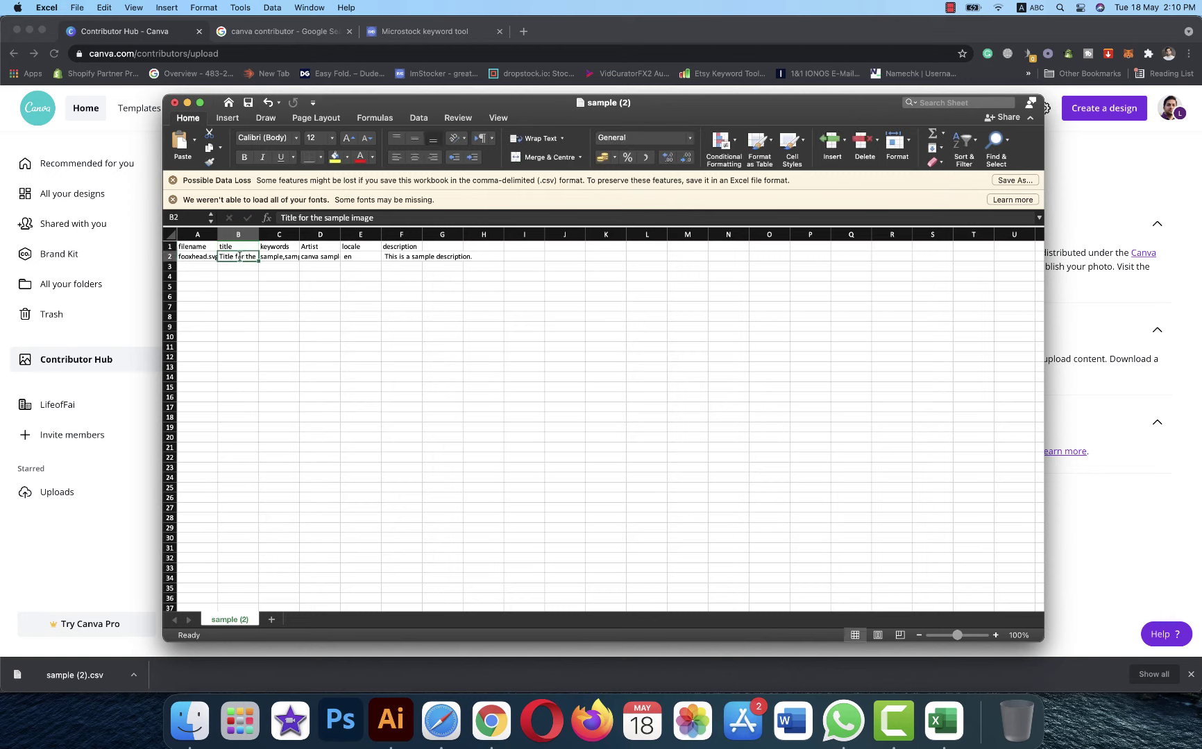
type("Wolf")
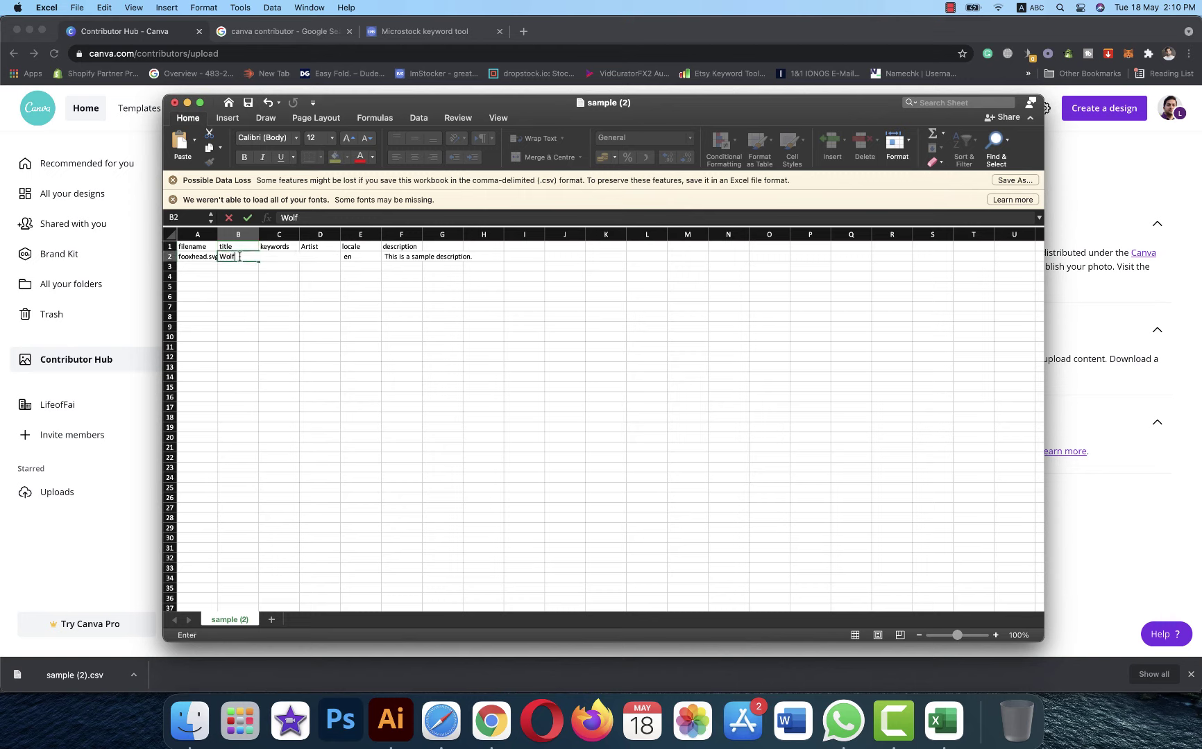
type(" head logo template")
left_click(319, 297)
left_click(281, 246)
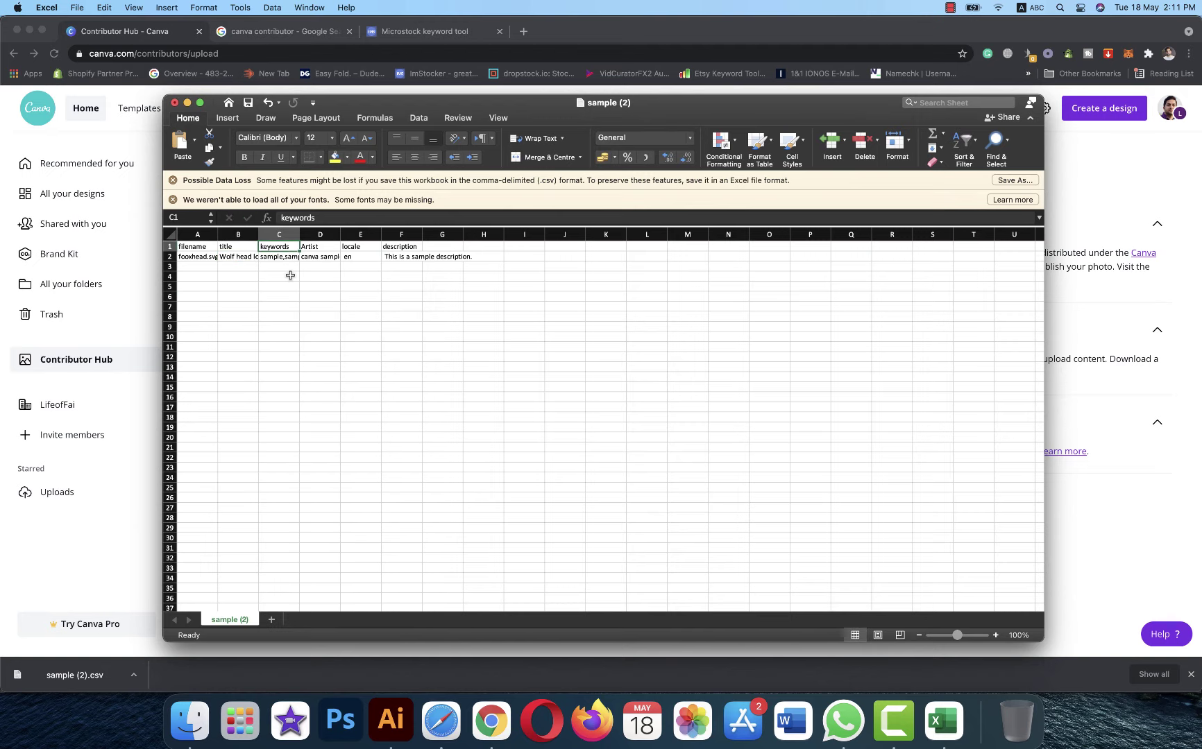
double_click(258, 235)
Switch to the ImStocker keyword tool in Chrome and copy the collected "wolf head logo" keywords to the clipboard
left_click(325, 257)
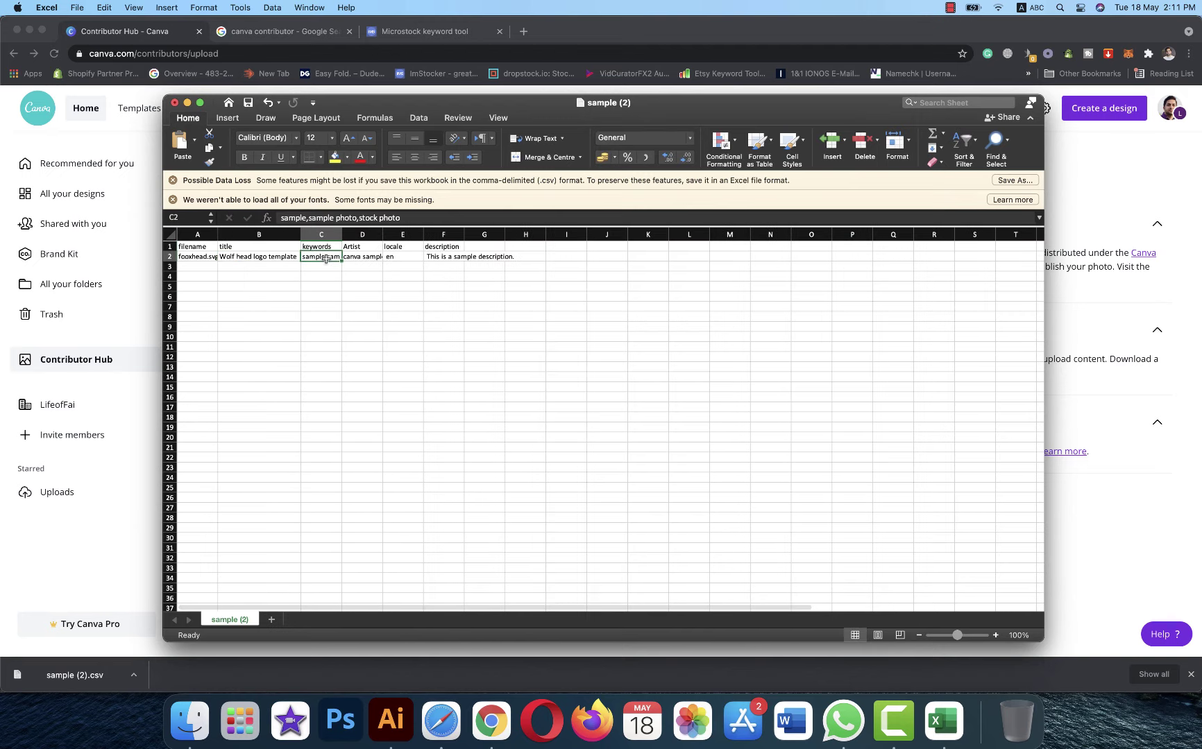
key("super+Tab")
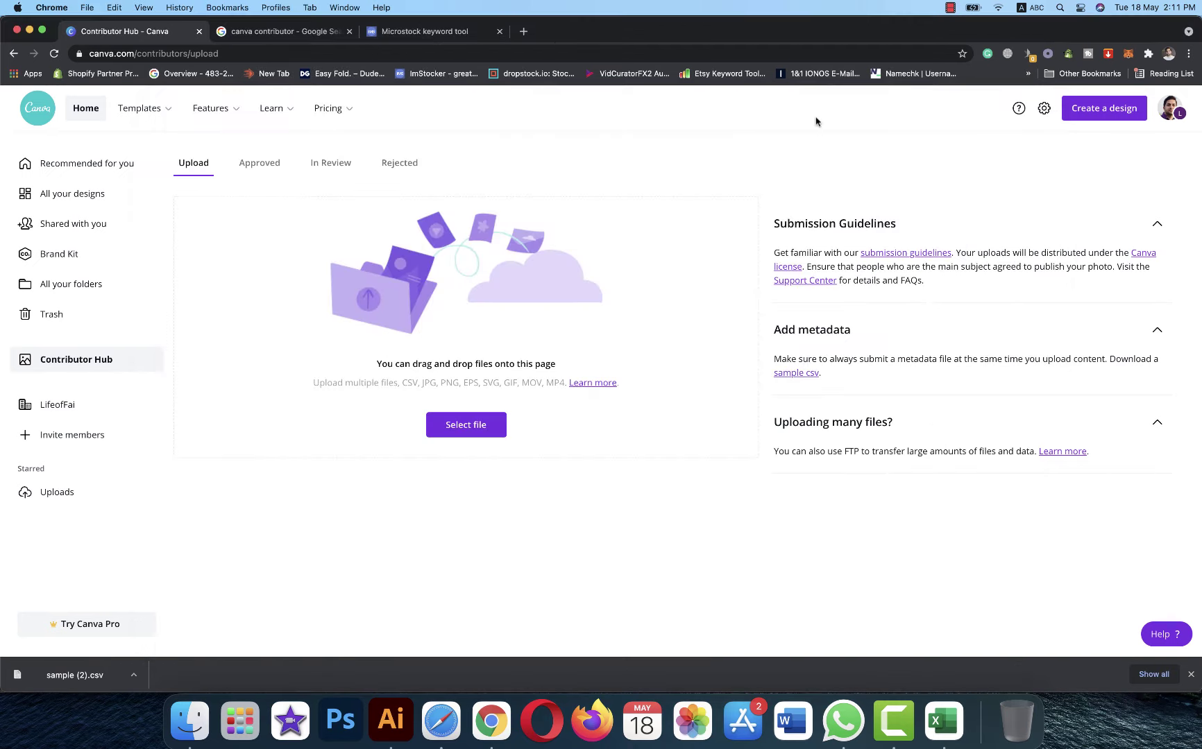
left_click(449, 34)
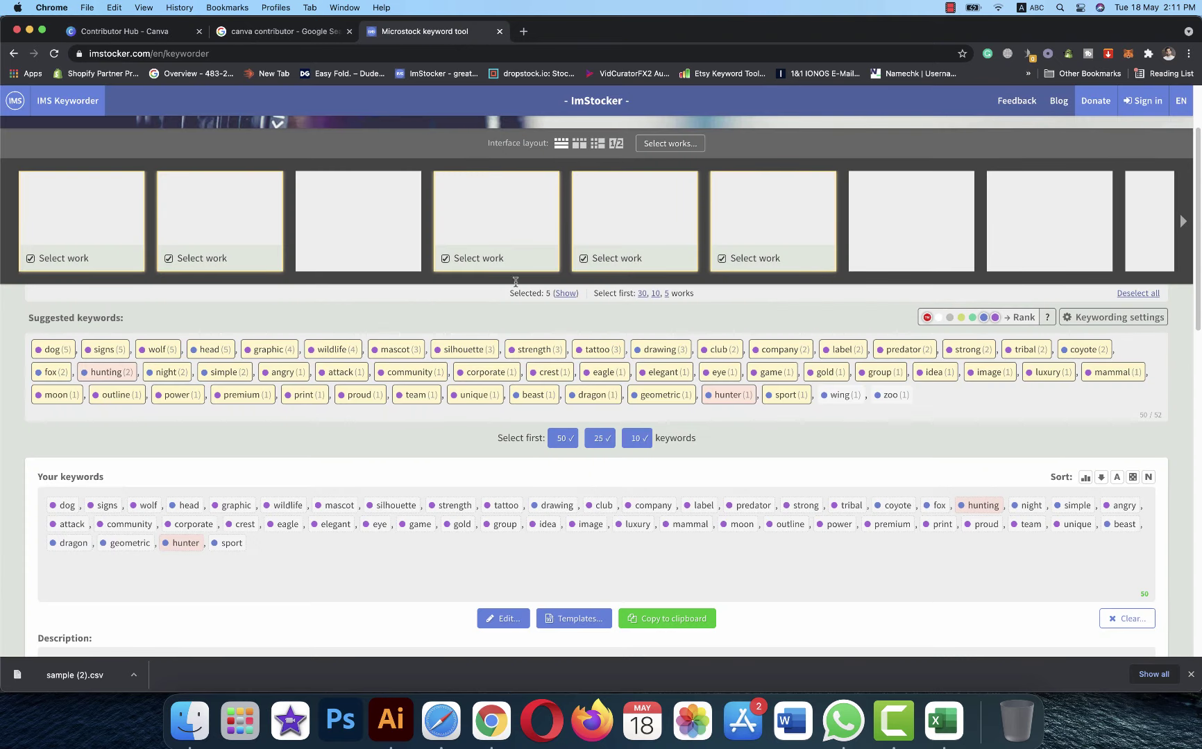
scroll(515, 282, "up", 3)
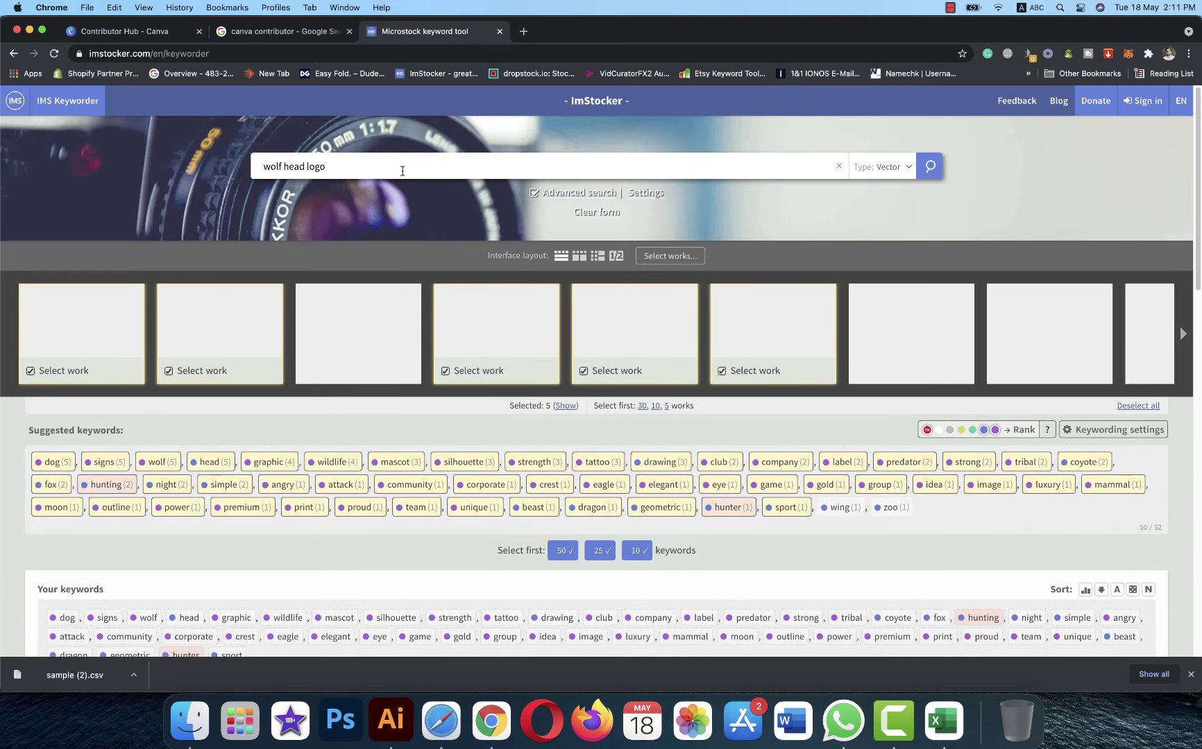
left_click(513, 313)
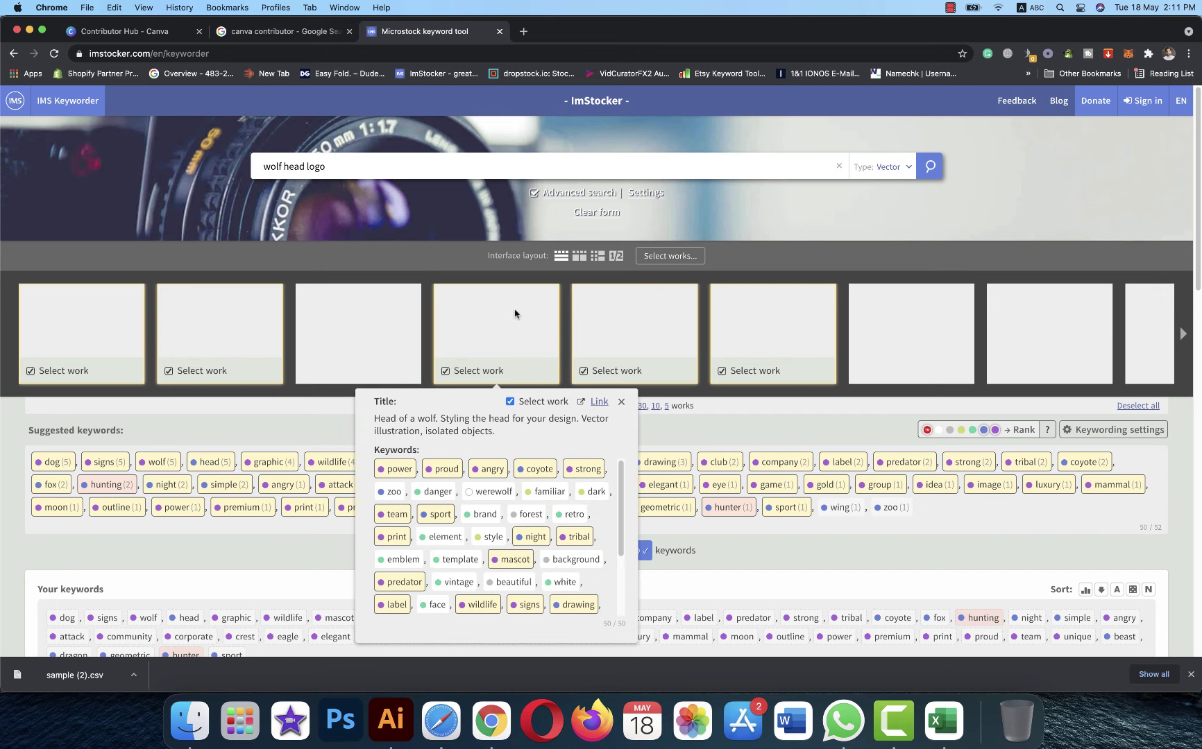
scroll(1123, 527, "down", 2)
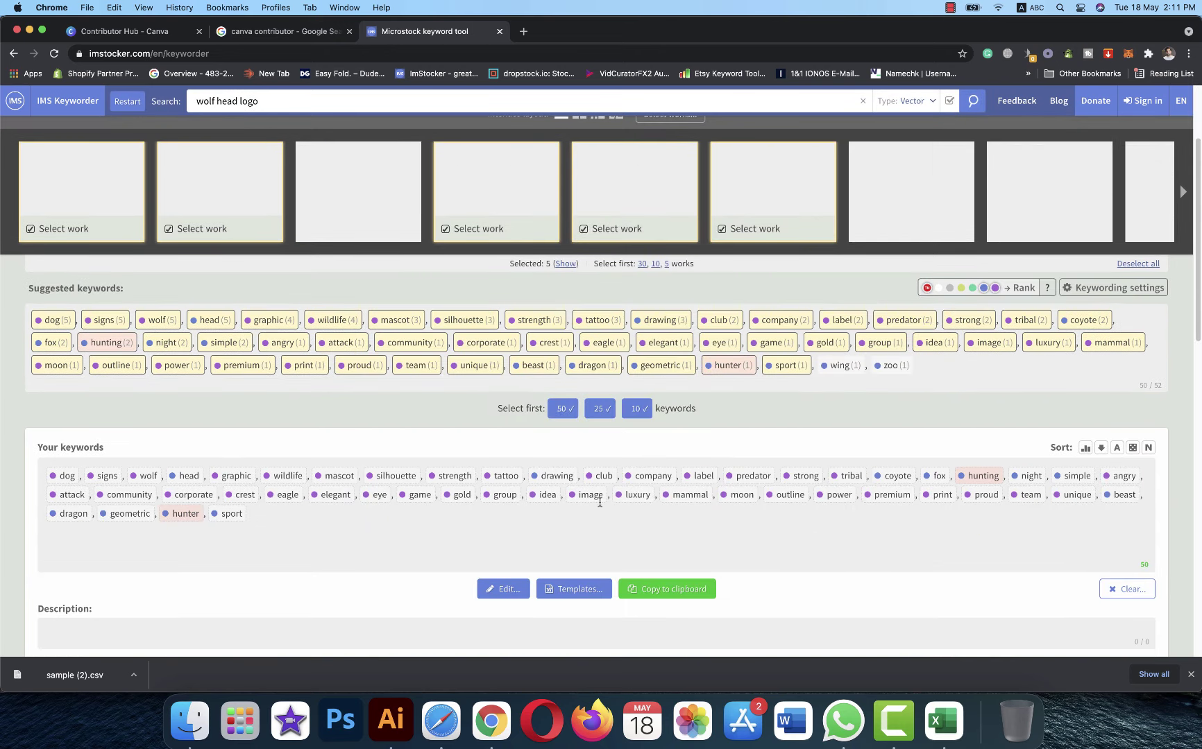
left_click(652, 590)
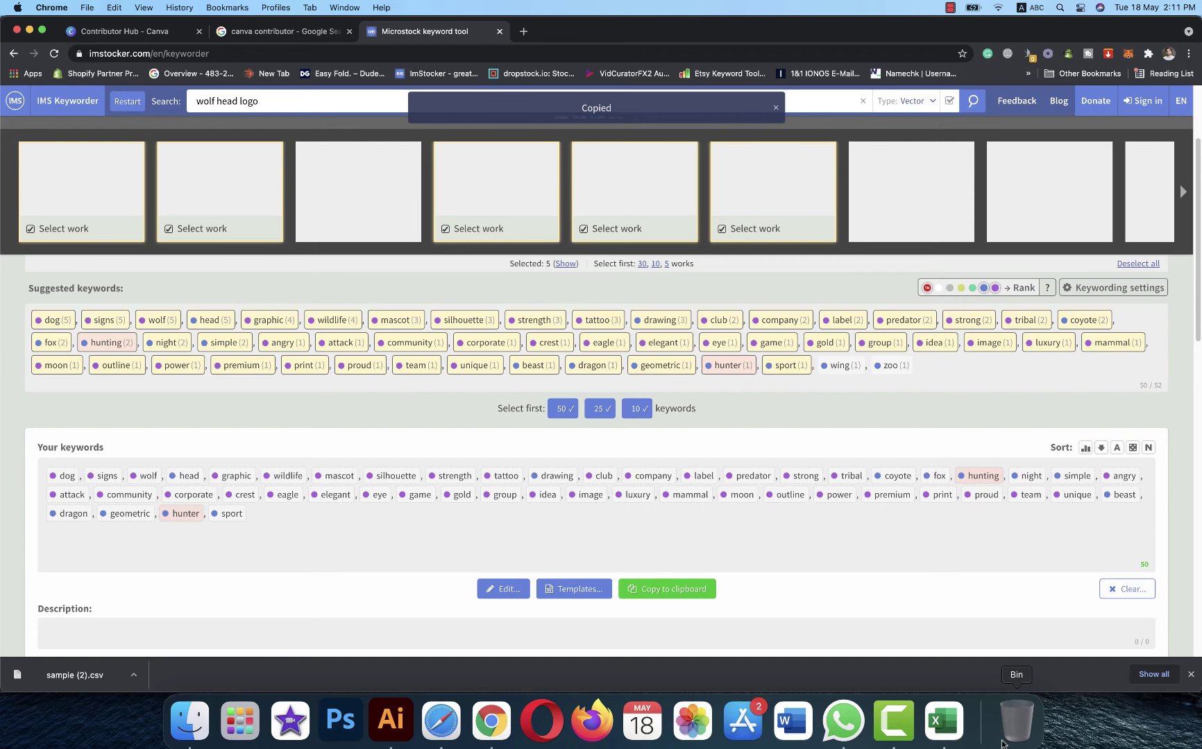
Return to Excel and replace the sample keywords in C2 with the copied keyword list
left_click(943, 722)
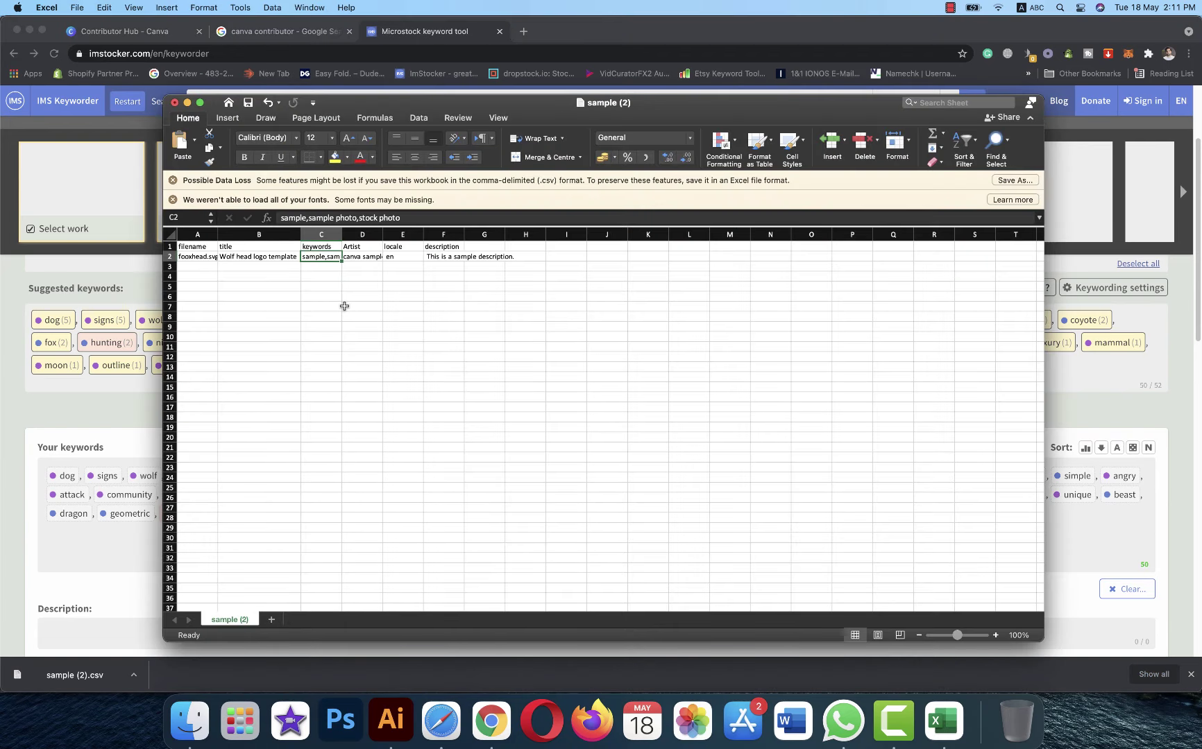
key("super+v")
left_click(337, 324)
Copy the title "Wolf head logo template" over the sample text in the description cell
left_click(261, 258)
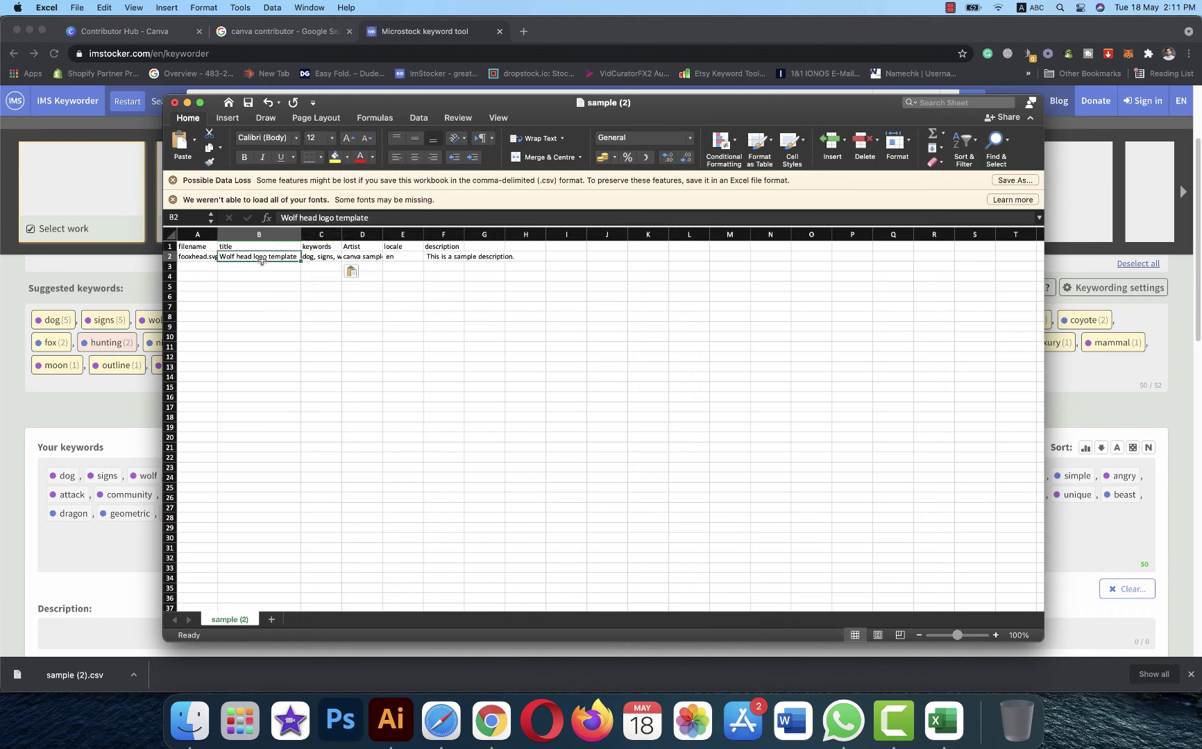
key("super+c")
left_click(448, 257)
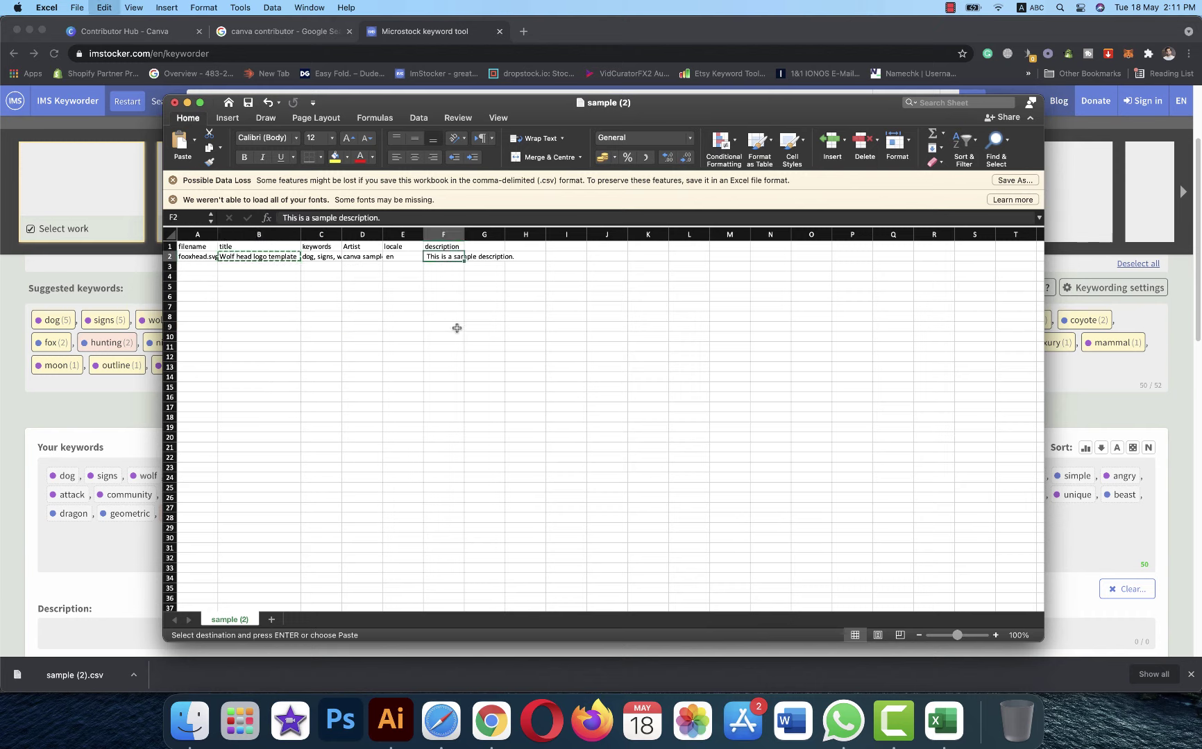
key("super+v")
left_click(453, 324)
Fit the keywords column's width to its contents and look over the whole metadata row
left_click(397, 260)
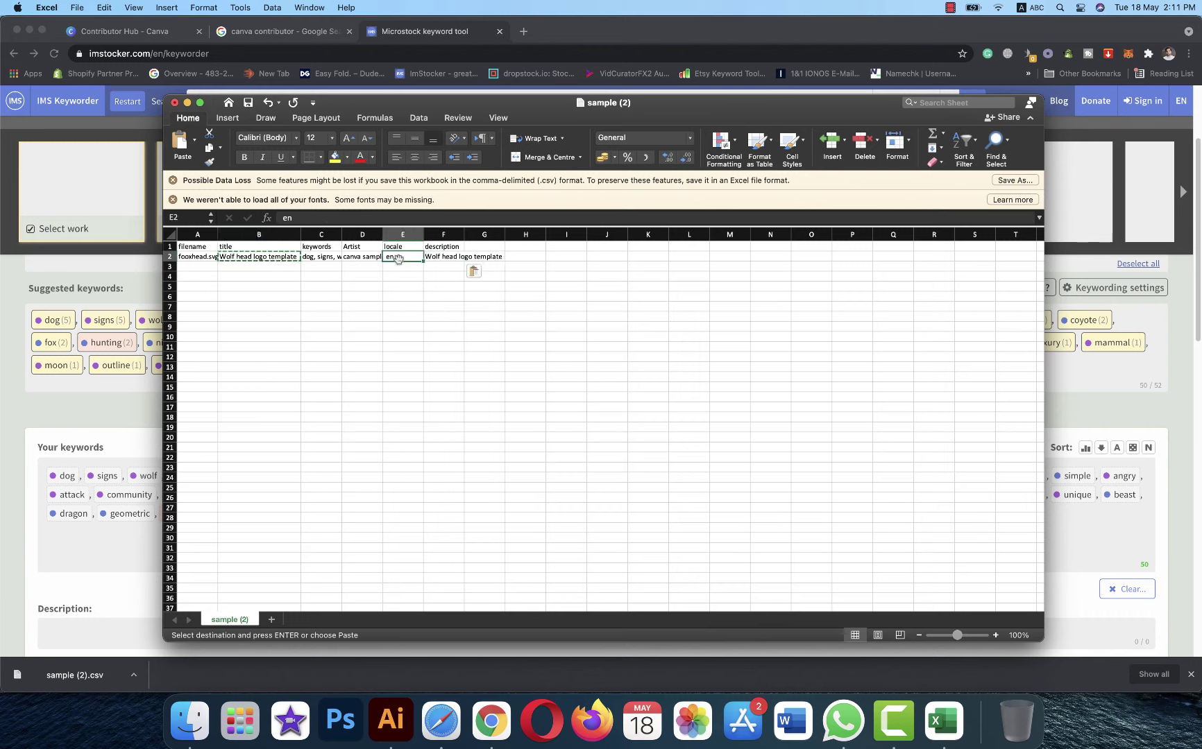
double_click(341, 234)
scroll(370, 545, "right", 10)
scroll(539, 592, "left", 10)
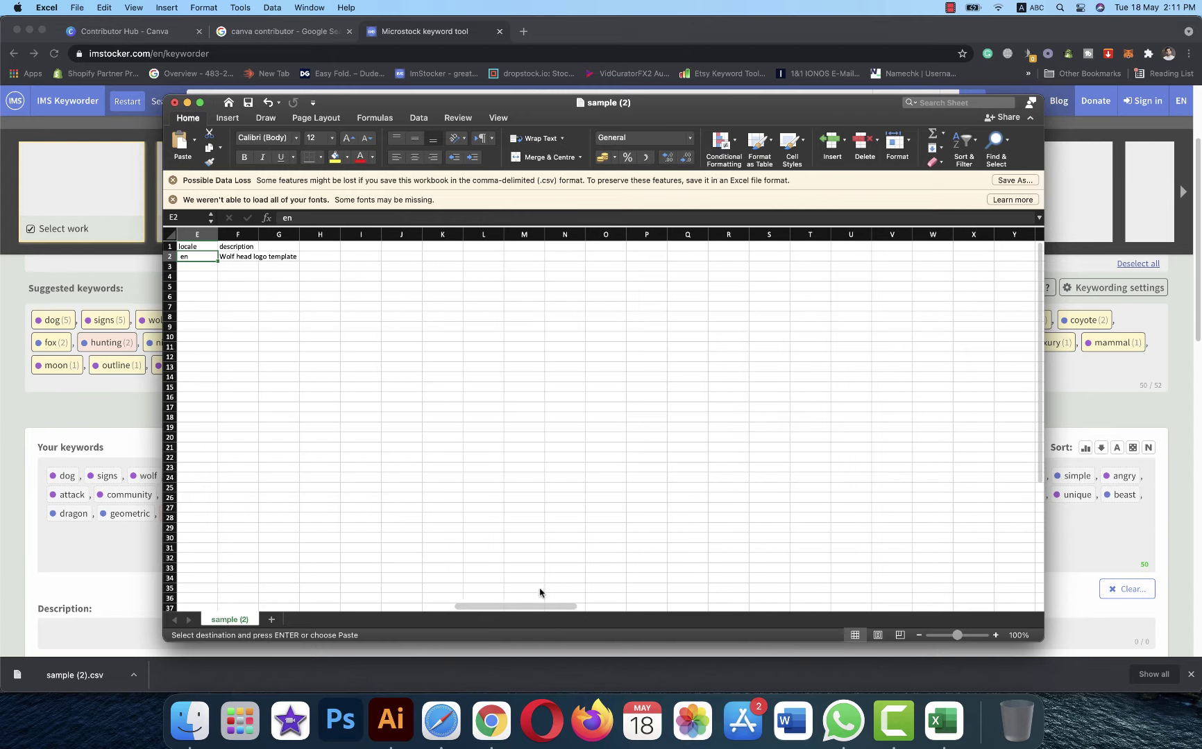
Replace the sample artist in D2 with the contributor's artist name
scroll(451, 589, "right", 3)
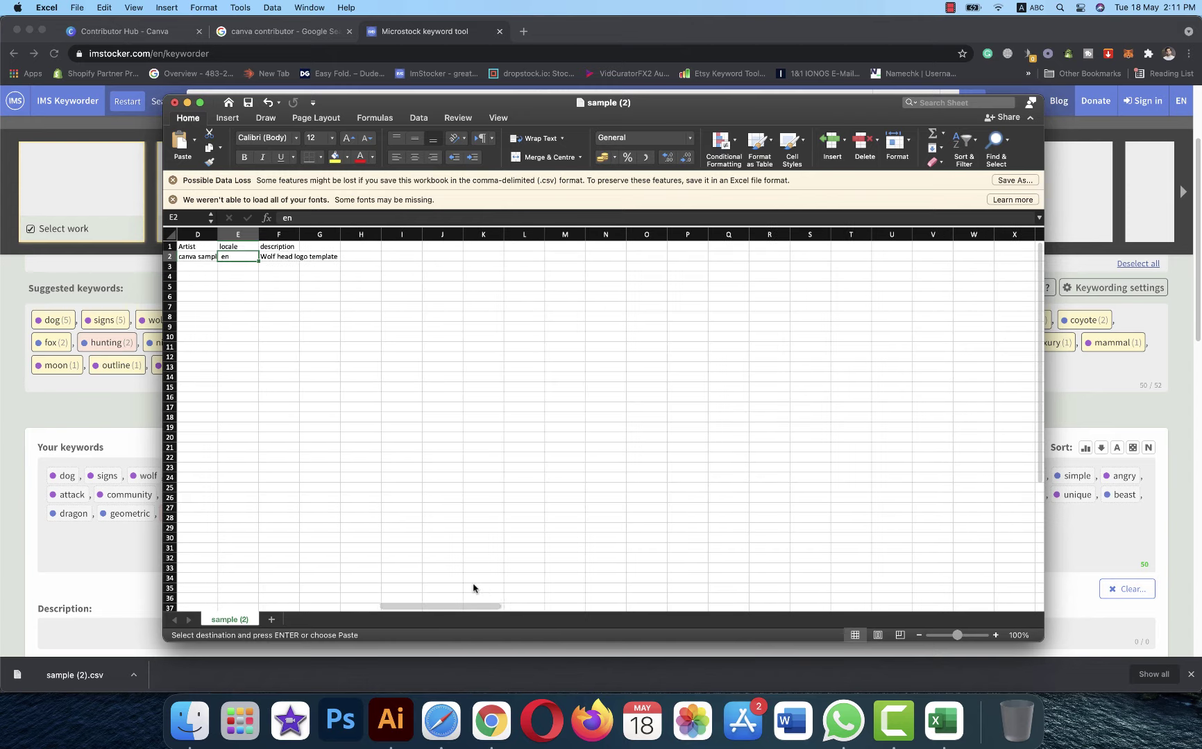
left_click(197, 256)
type("lifeoffa")
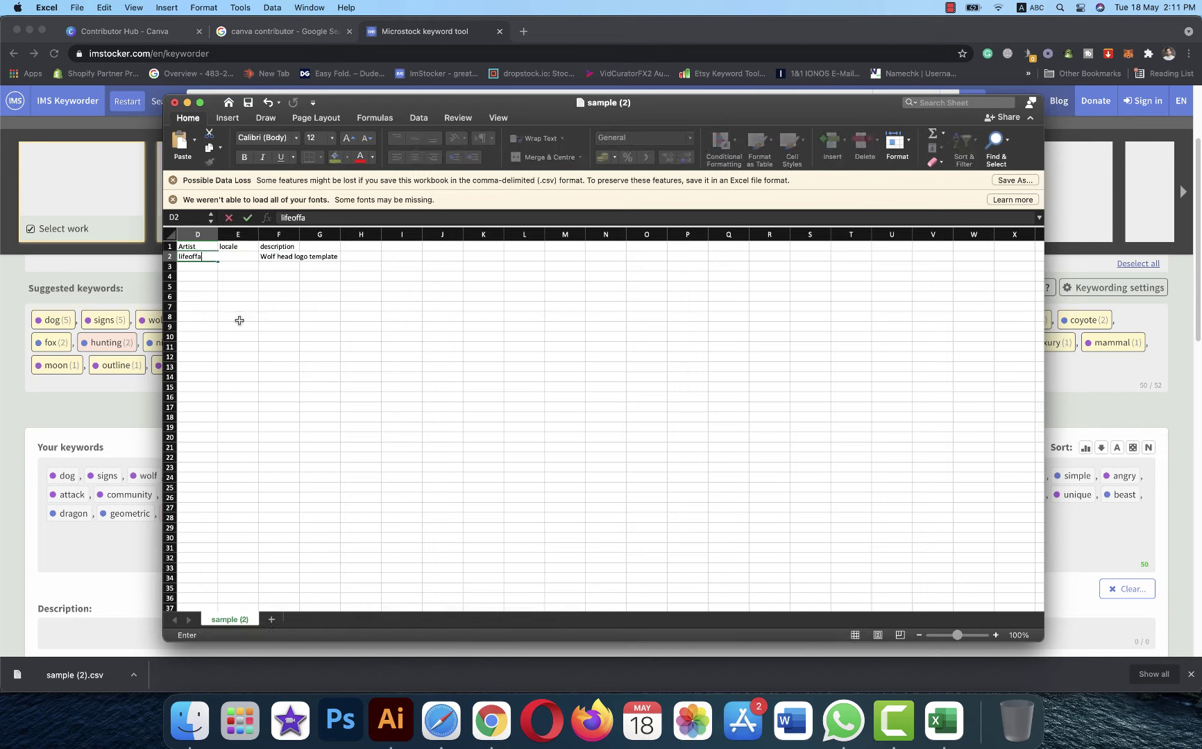
type("i")
left_click(361, 387)
Save the metadata sheet as a comma-separated values file named "fox" in the luxx designs folder
scroll(591, 611, "left", 5)
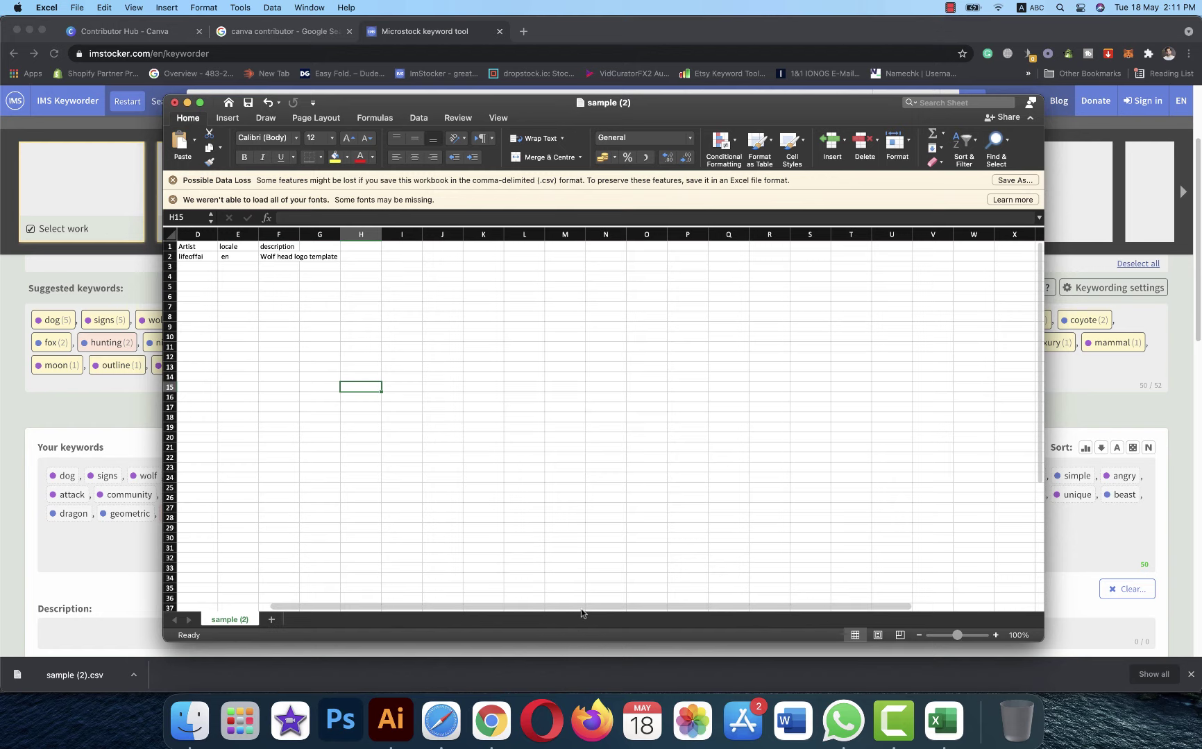
left_click(77, 9)
left_click(90, 116)
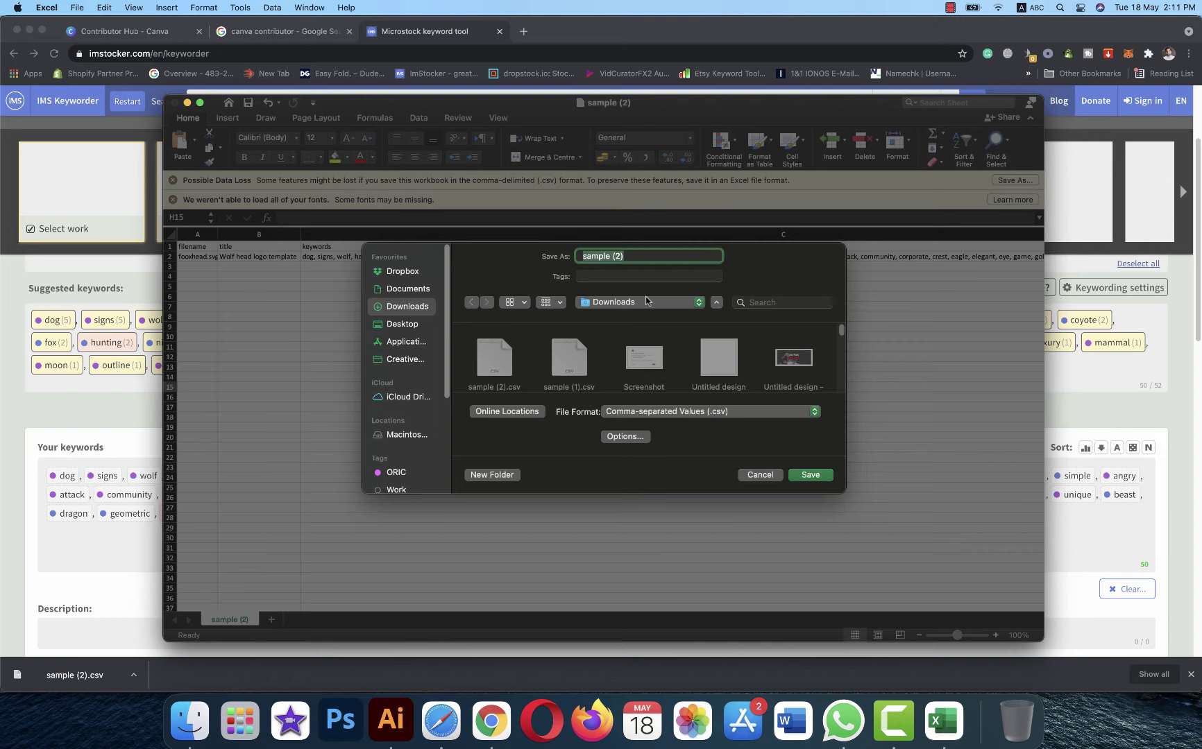
left_click(647, 302)
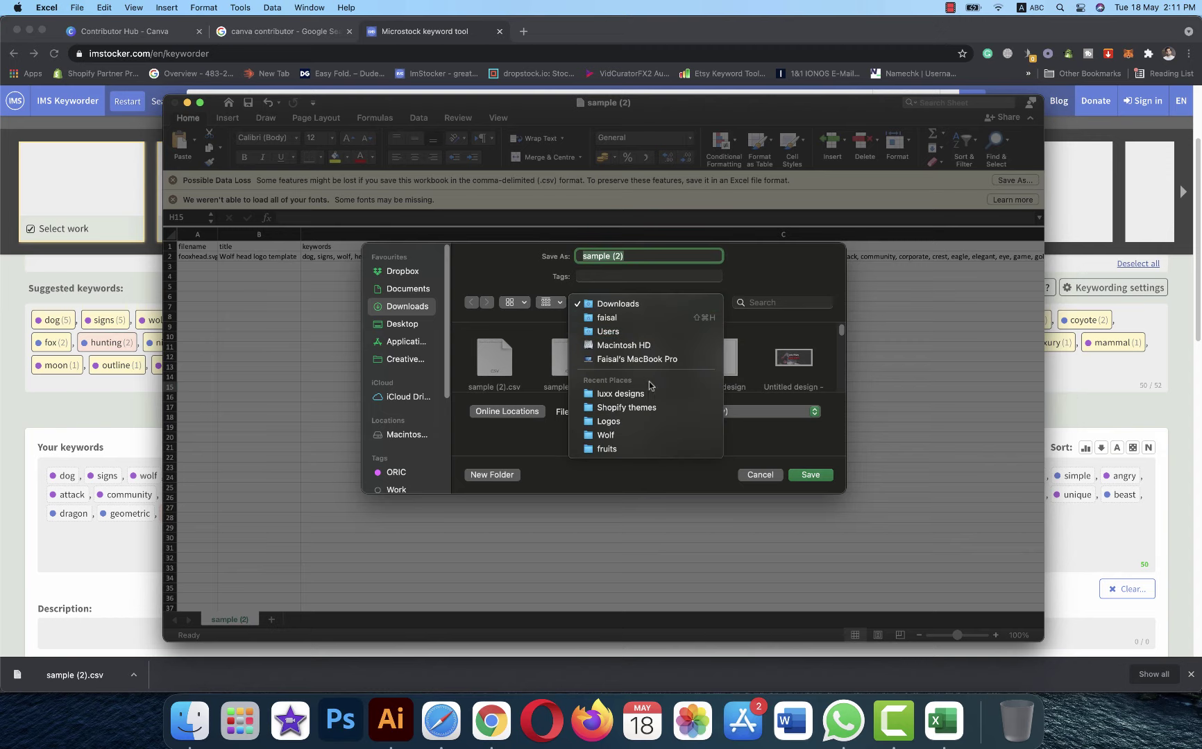
left_click(650, 395)
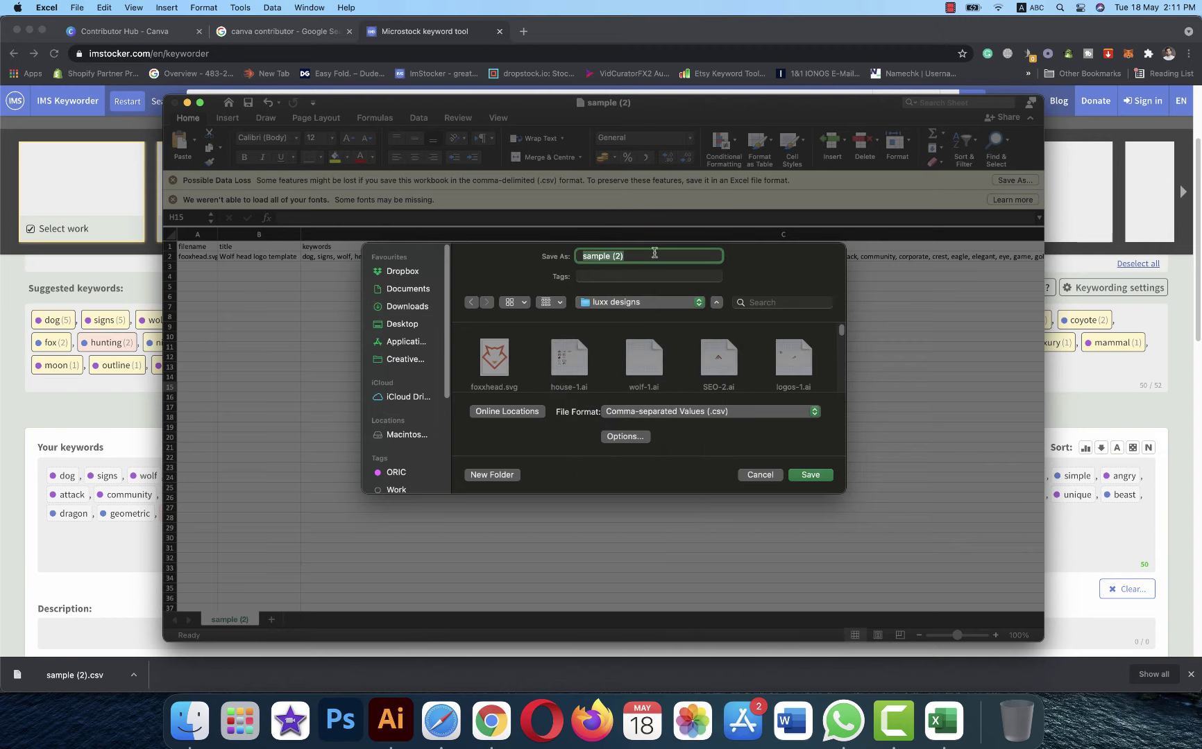
type("fox")
left_click(817, 476)
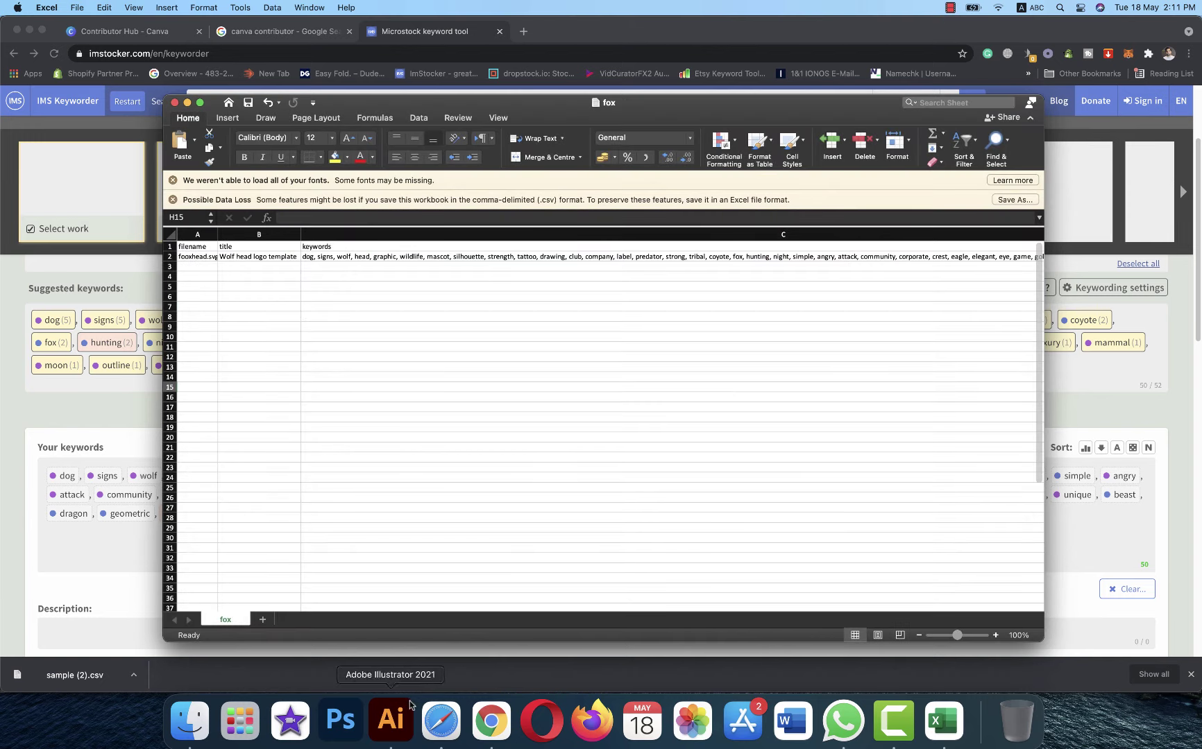
Switch to Canva's Contributor Hub in Chrome and upload fox.csv together with foxxhead.svg
left_click(490, 722)
left_click(132, 31)
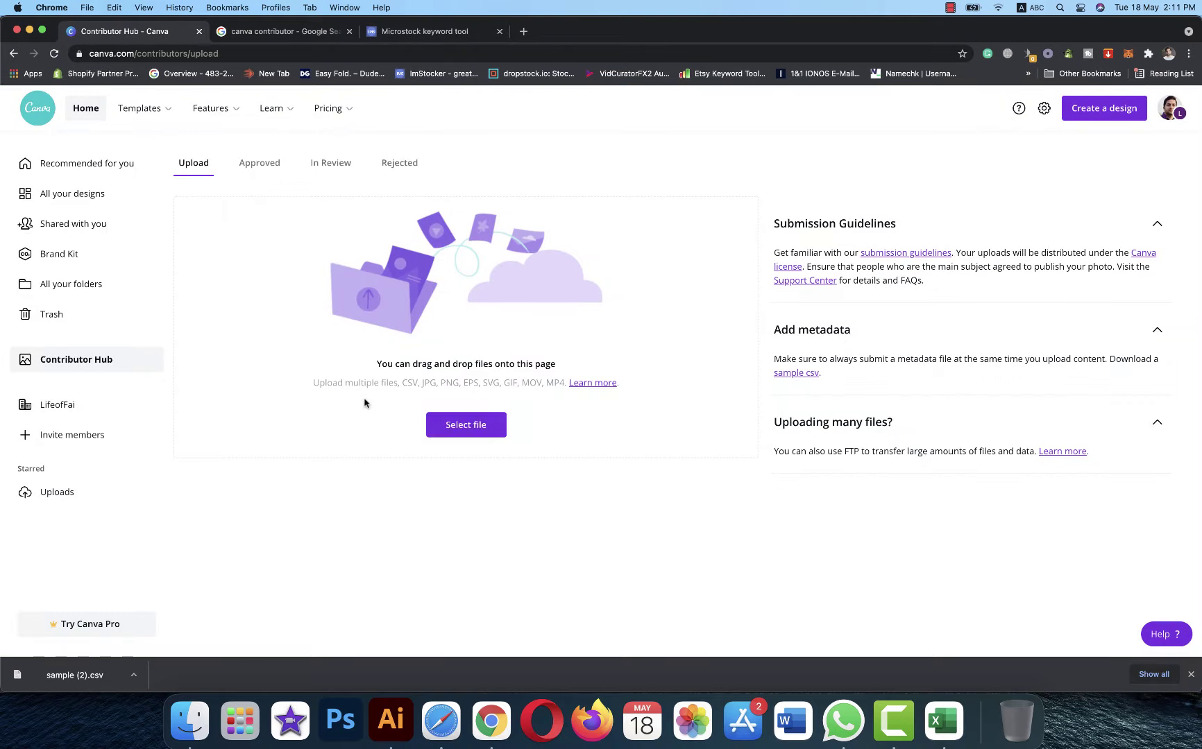
left_click(447, 428)
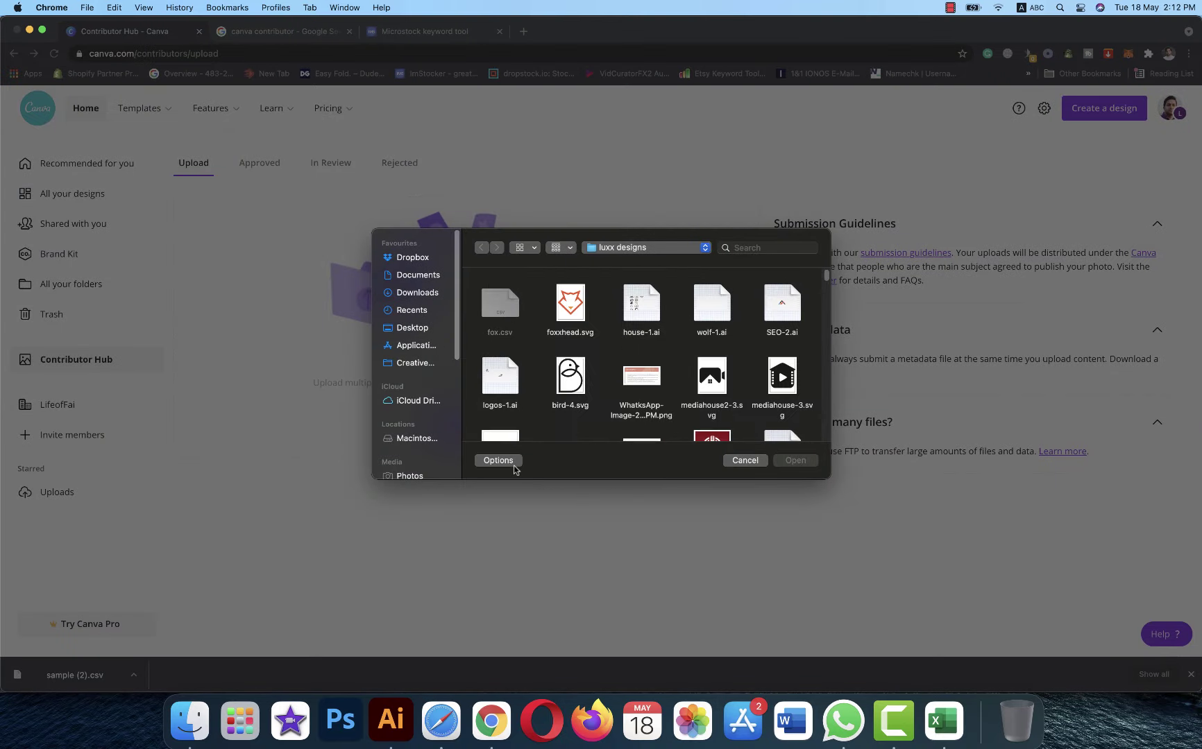
left_click_drag(595, 300, 464, 311)
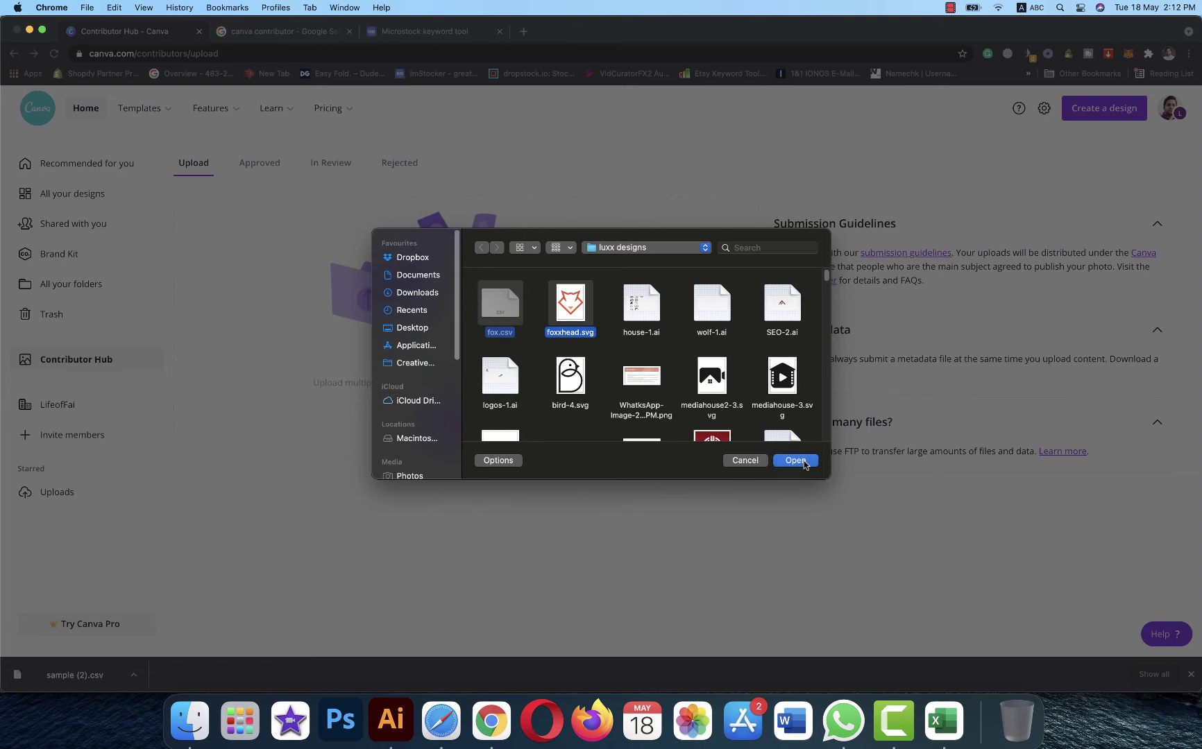
left_click(796, 461)
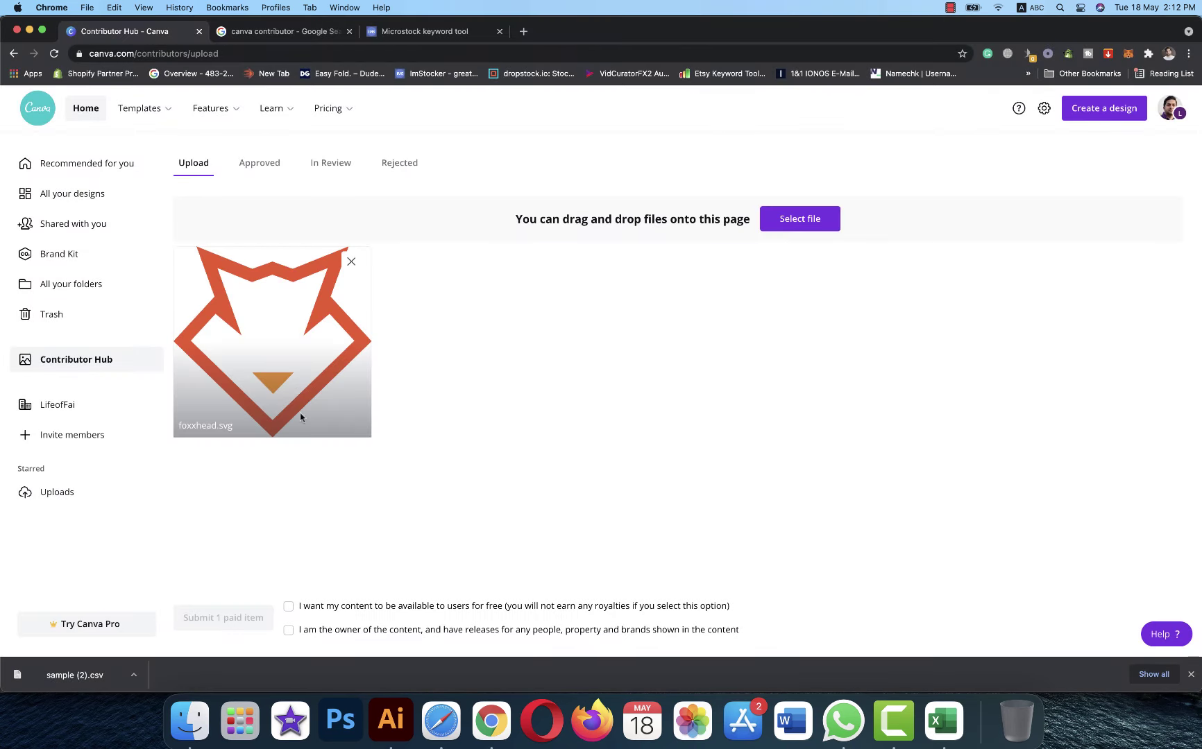
Declare ownership of the content, leave the free-availability option off, and submit the logo as a paid item
left_click(320, 631)
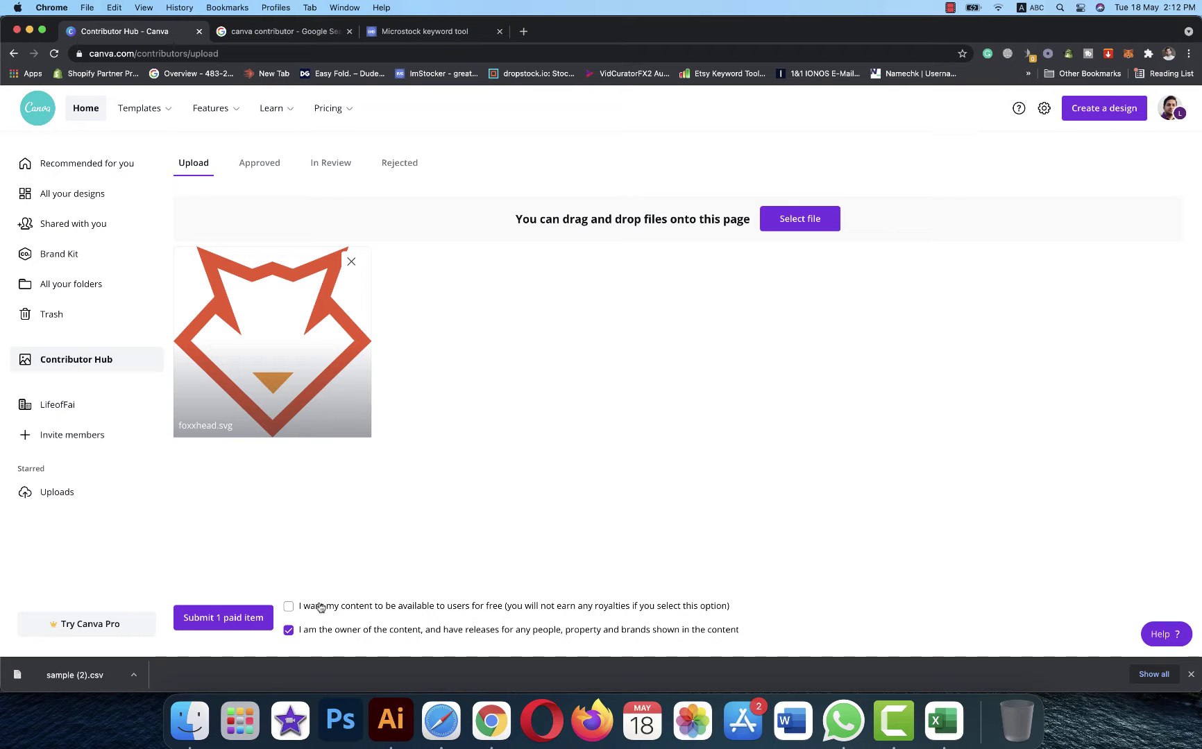
left_click(321, 607)
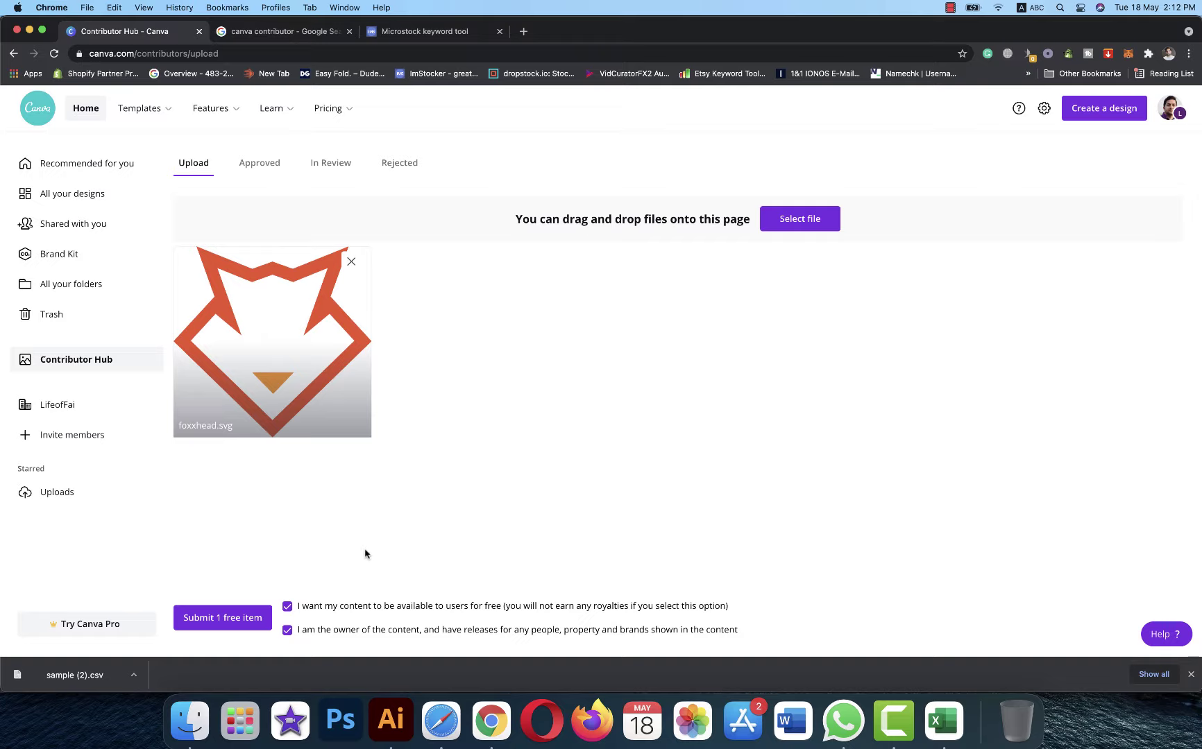
left_click(309, 613)
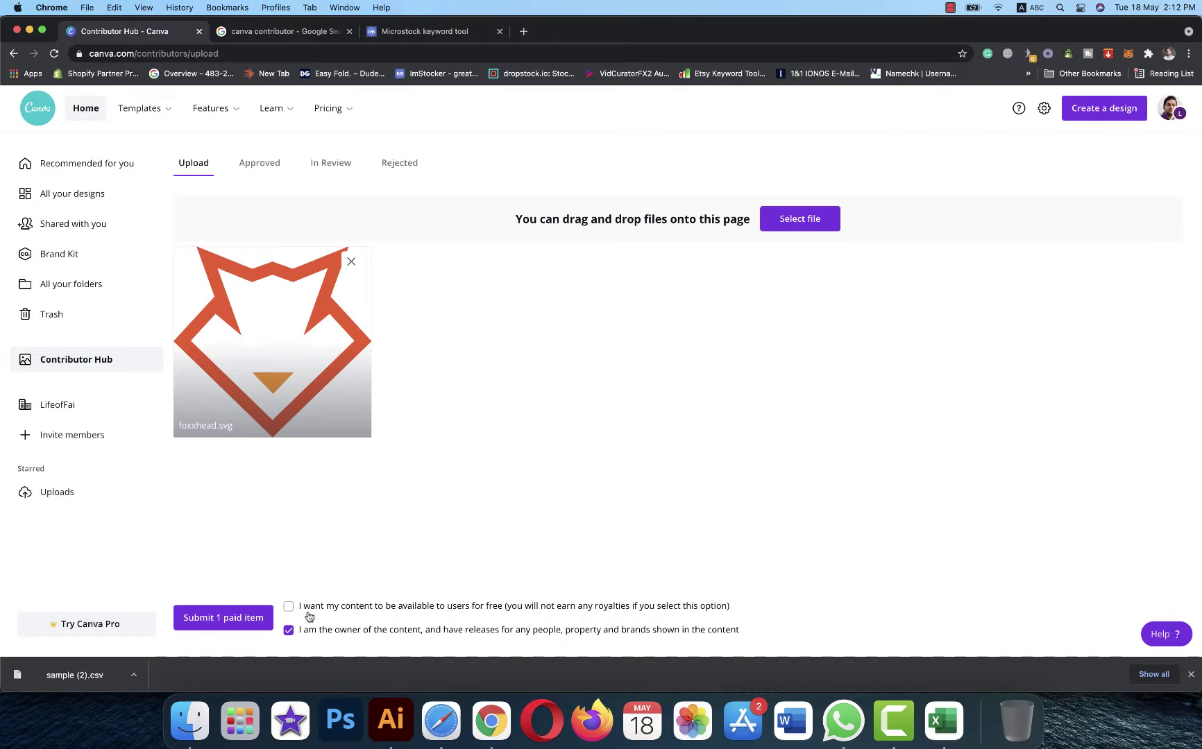
left_click(227, 620)
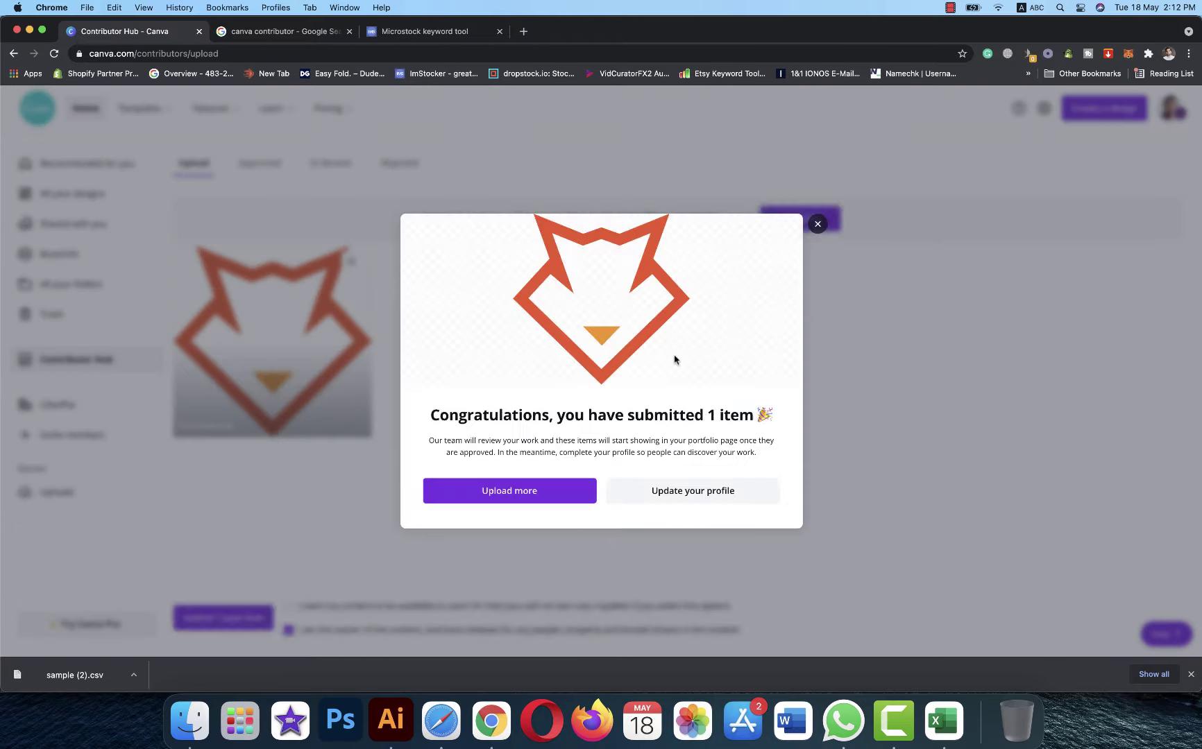
left_click(817, 224)
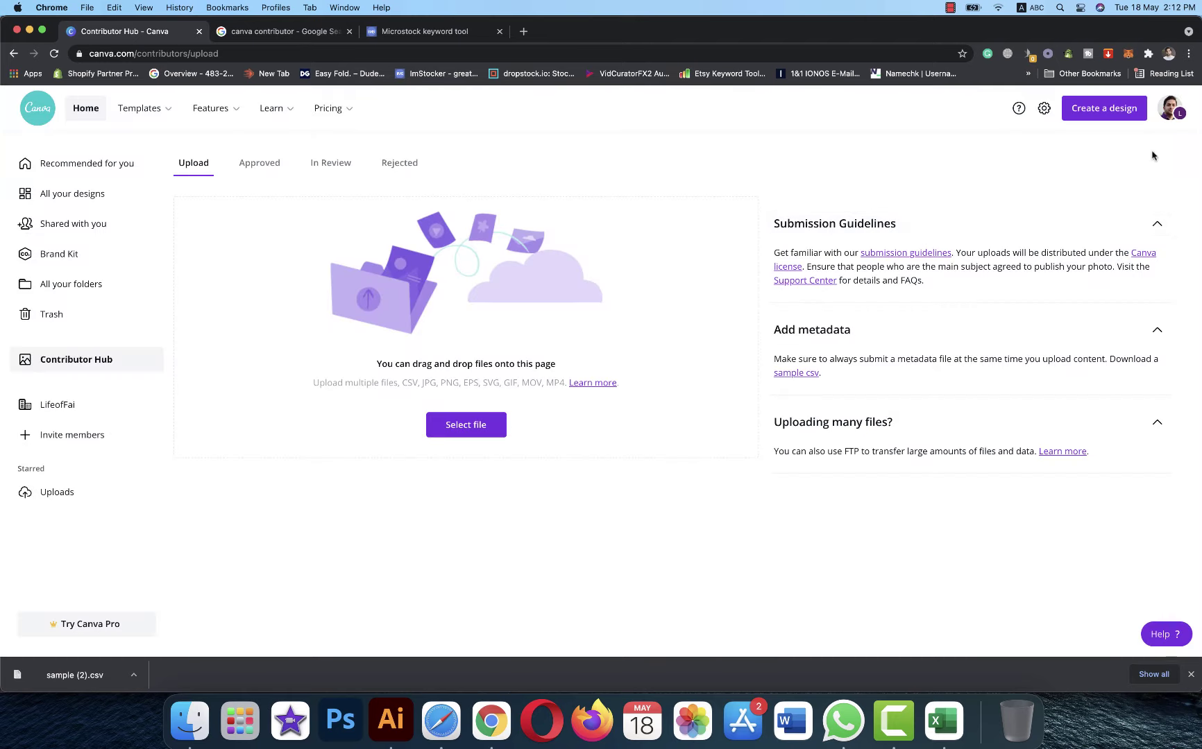
Open the Canva account settings and look over the Payments and Sales pages for contributor earnings
left_click(1173, 111)
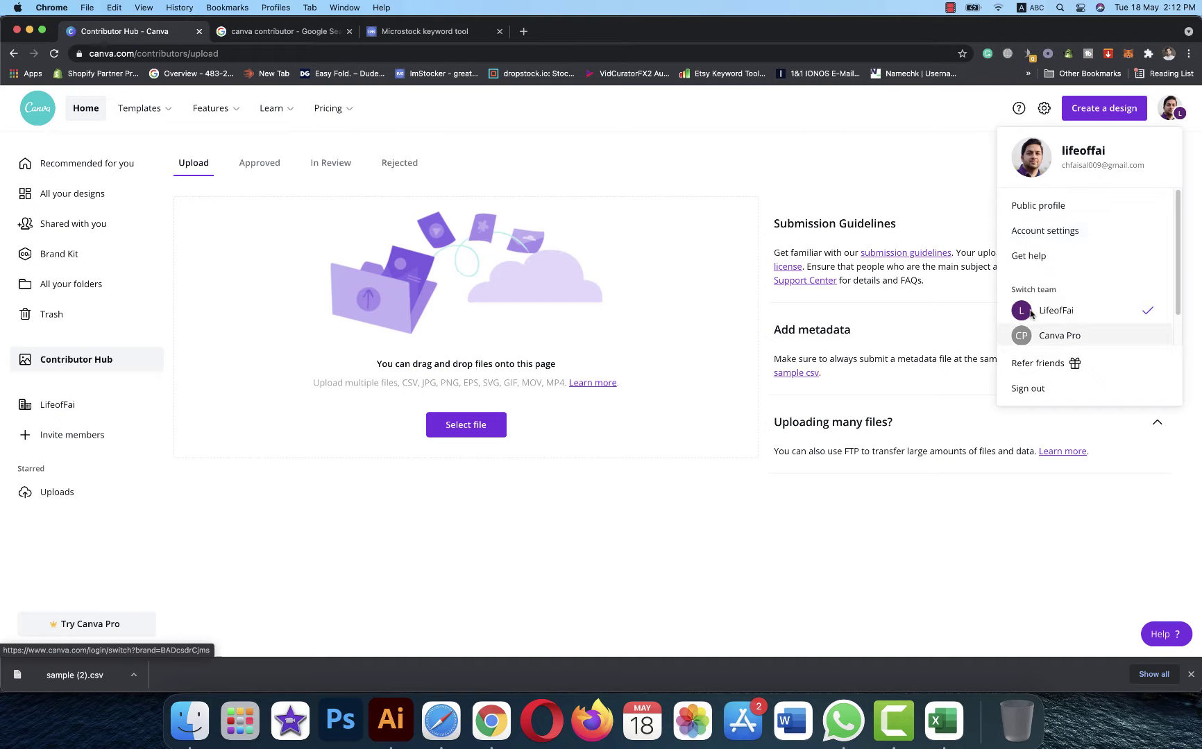
left_click(1046, 231)
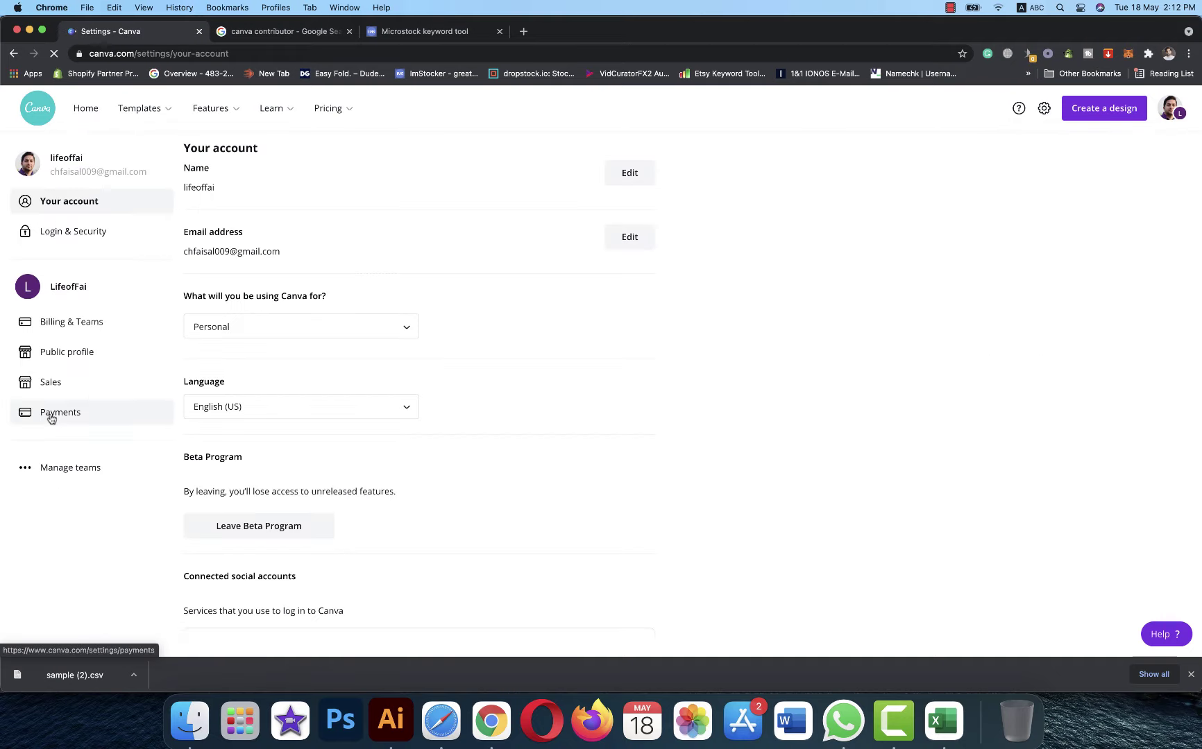
left_click(53, 414)
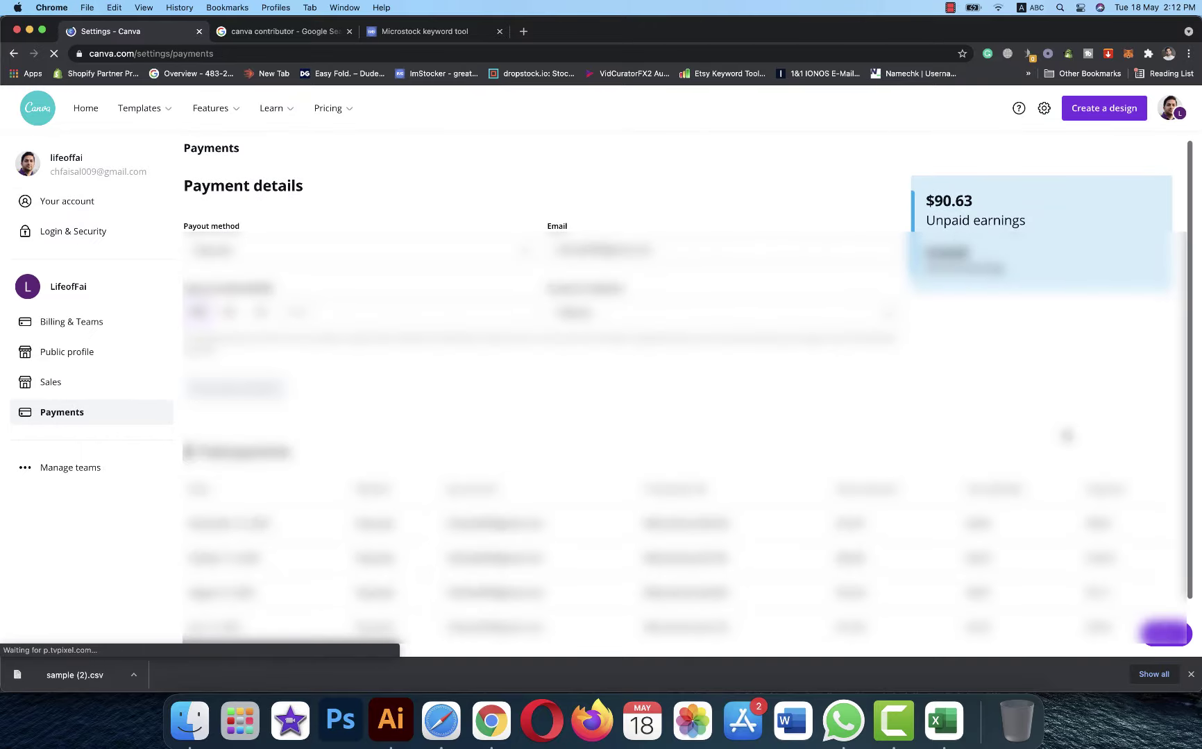
left_click(41, 380)
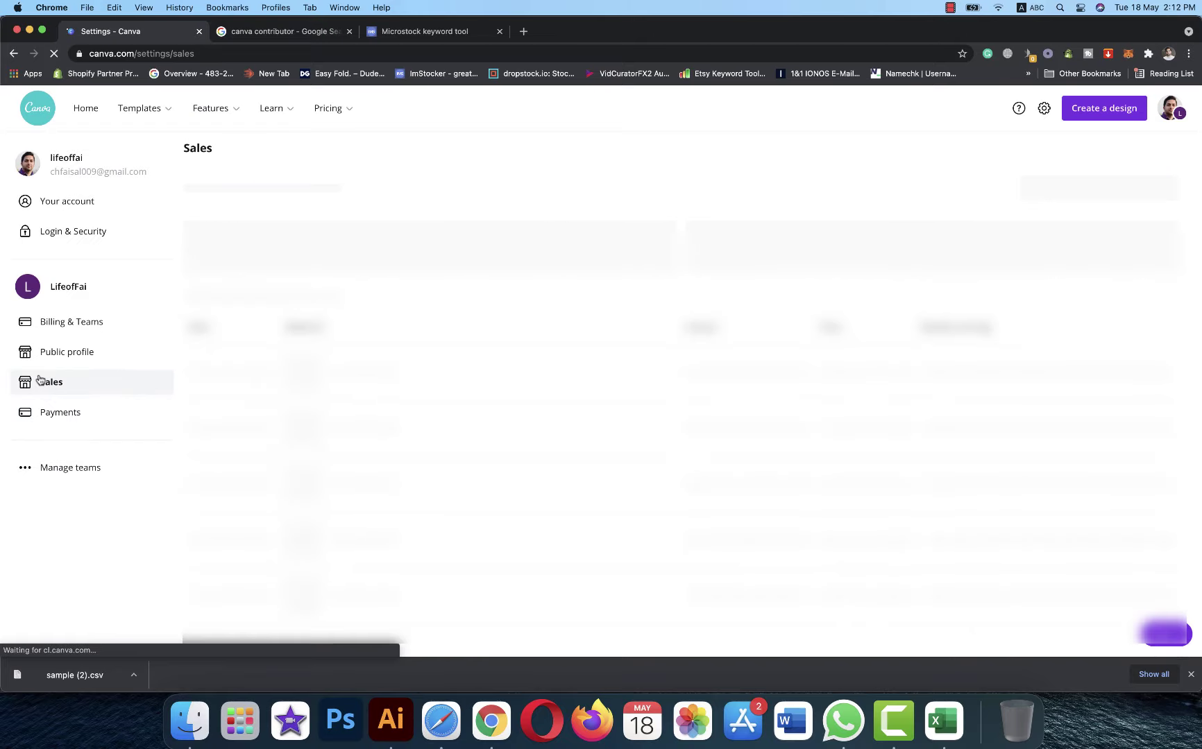
left_click(48, 414)
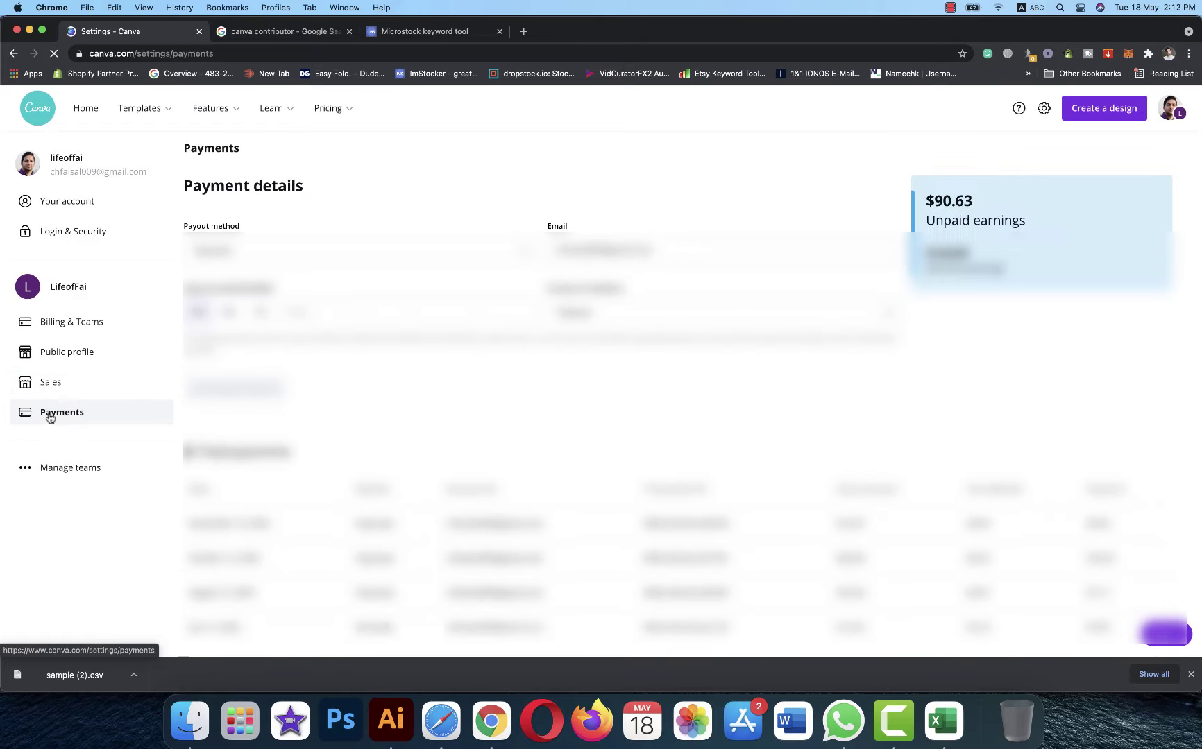